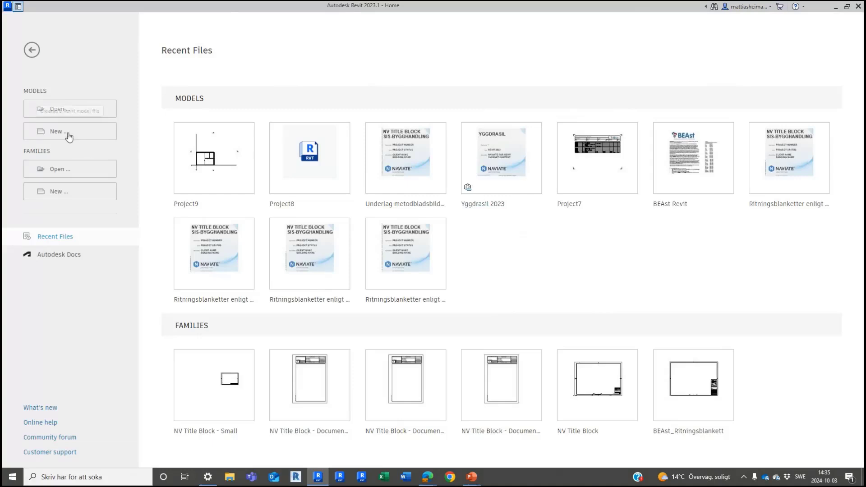
Step: Create a new project from the local NaviateA2023SE_Rebuilding template through Revit's standard New Project dialog
left_click(68, 130)
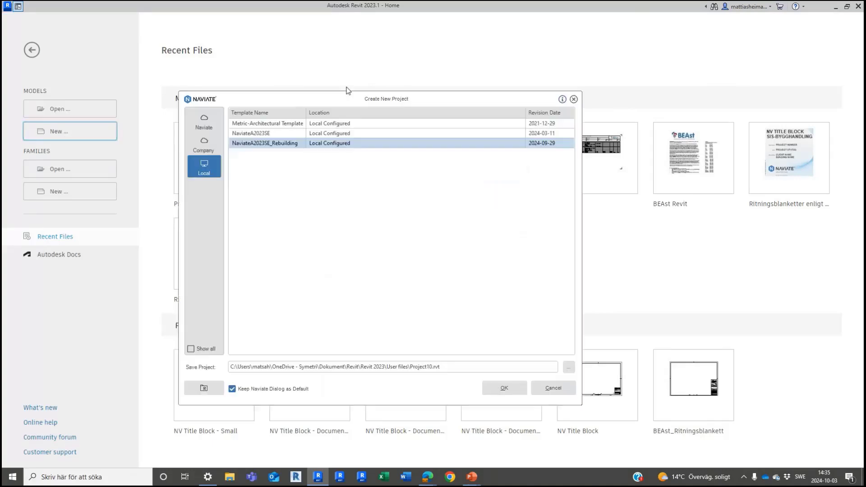
left_click_drag(375, 99, 440, 71)
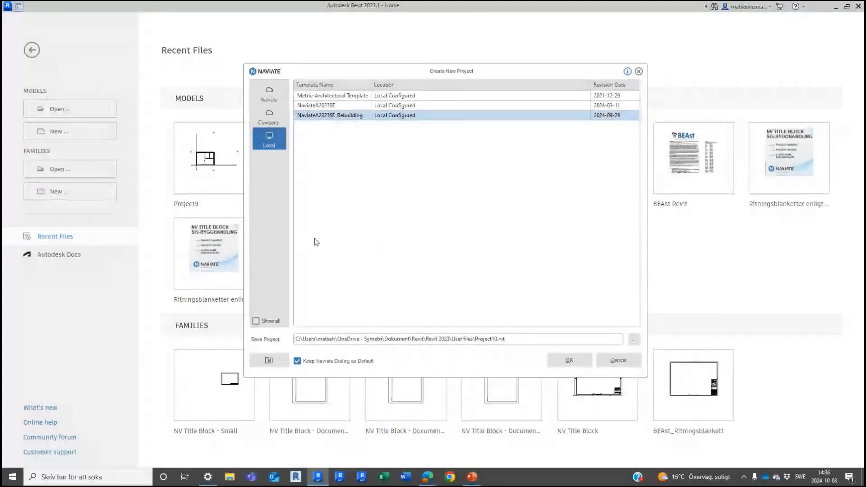
left_click(267, 139)
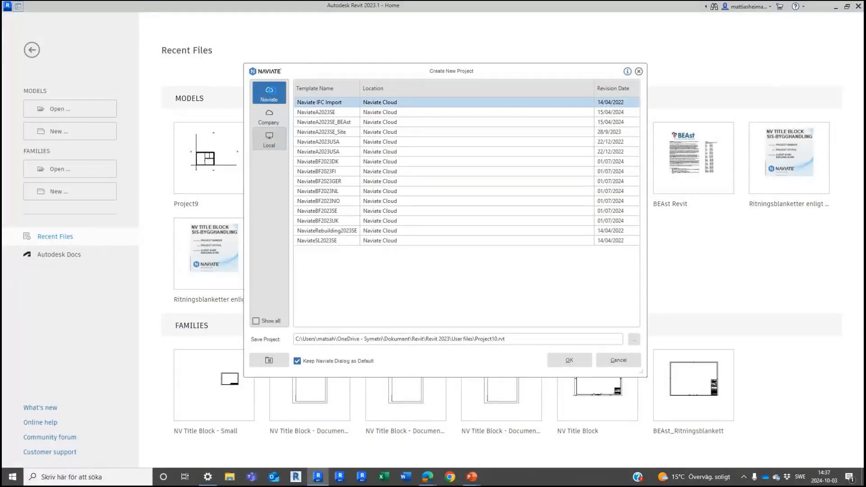
left_click(269, 139)
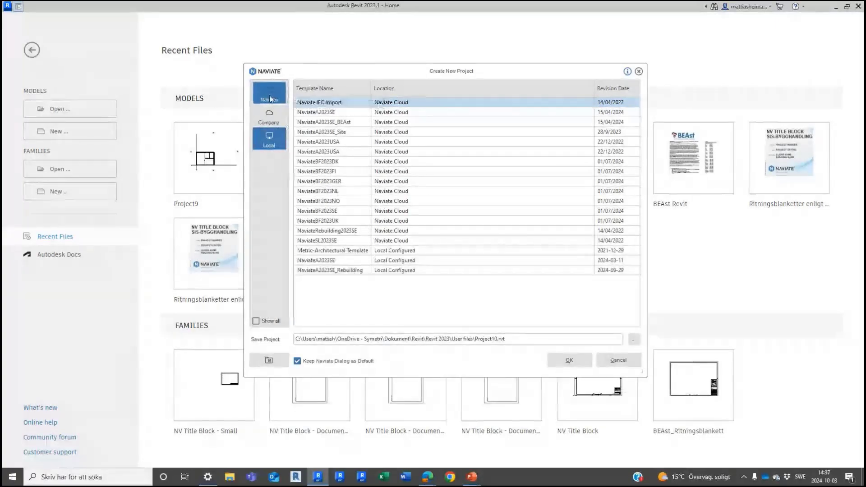
left_click(276, 103)
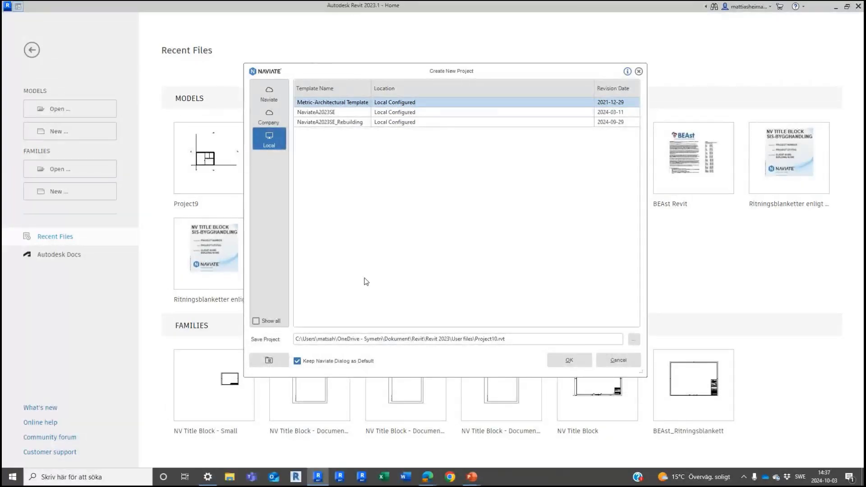
left_click(269, 361)
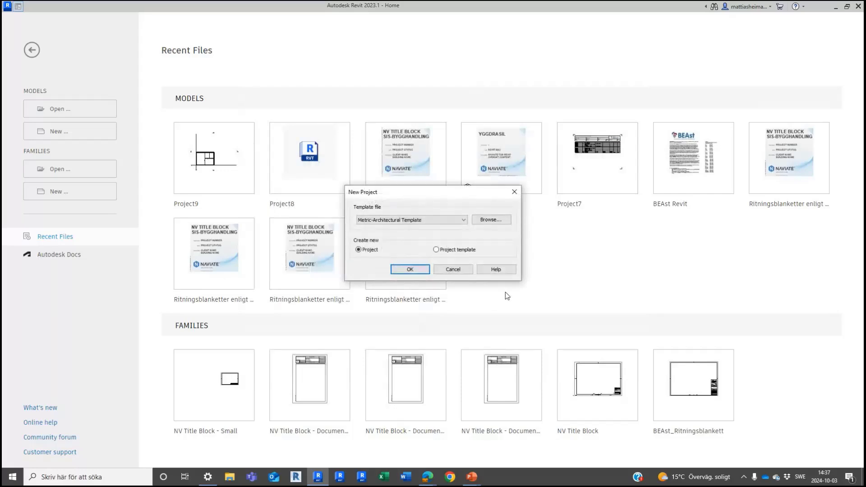
left_click(462, 220)
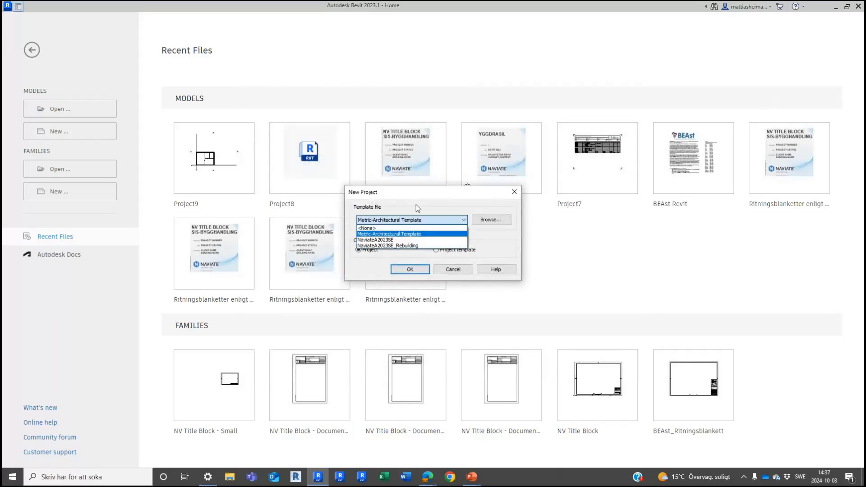
left_click(418, 246)
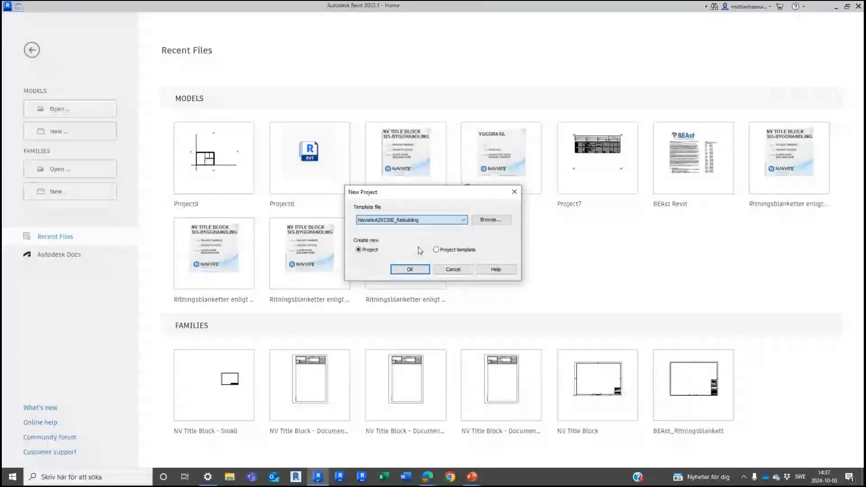
left_click(411, 269)
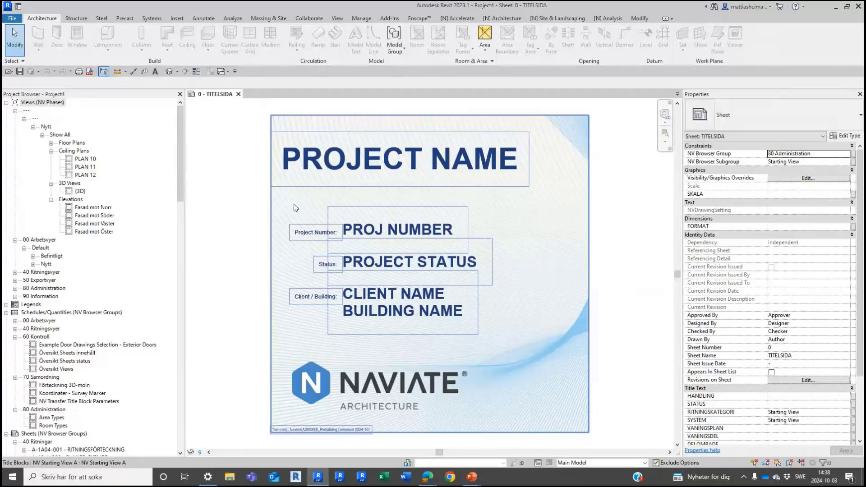
Step: Open the floor plan PLAN 10 Befintligt from the 00 Arbetsvyer views and check its phasing properties
left_click(15, 111)
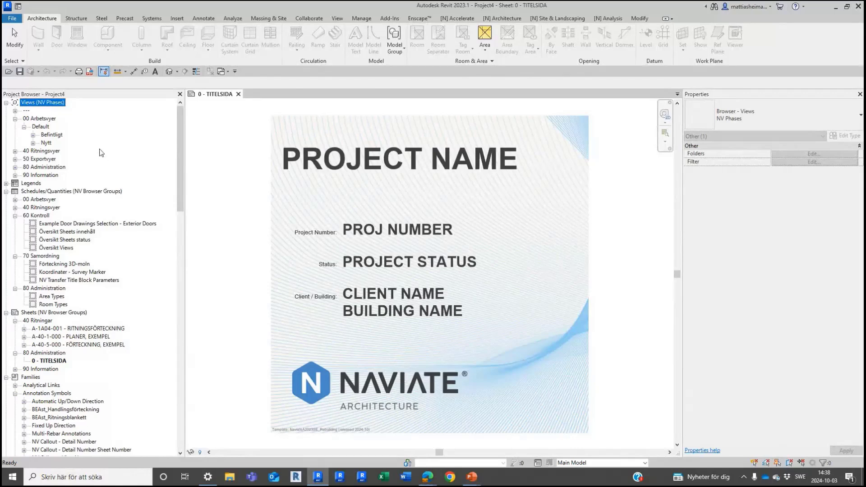
left_click(33, 135)
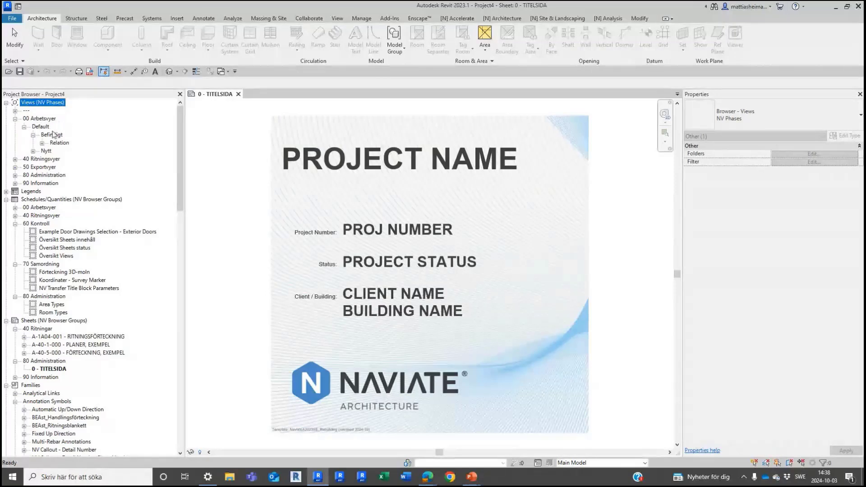
left_click(42, 143)
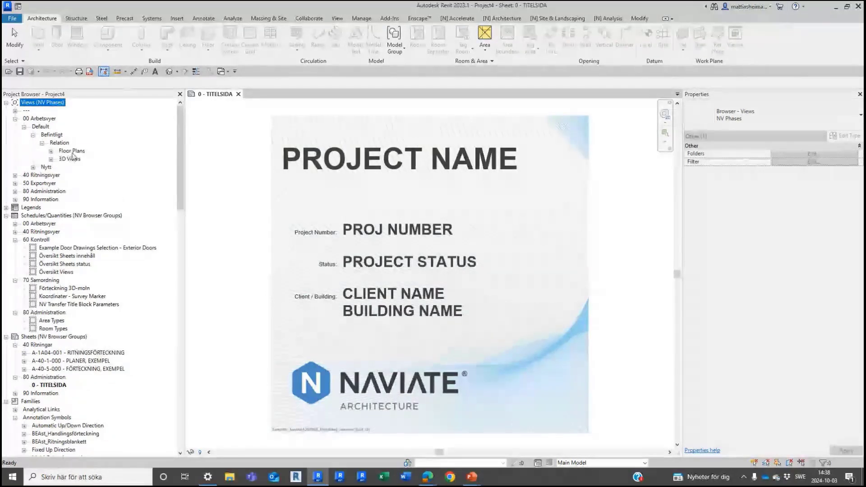
double_click(72, 152)
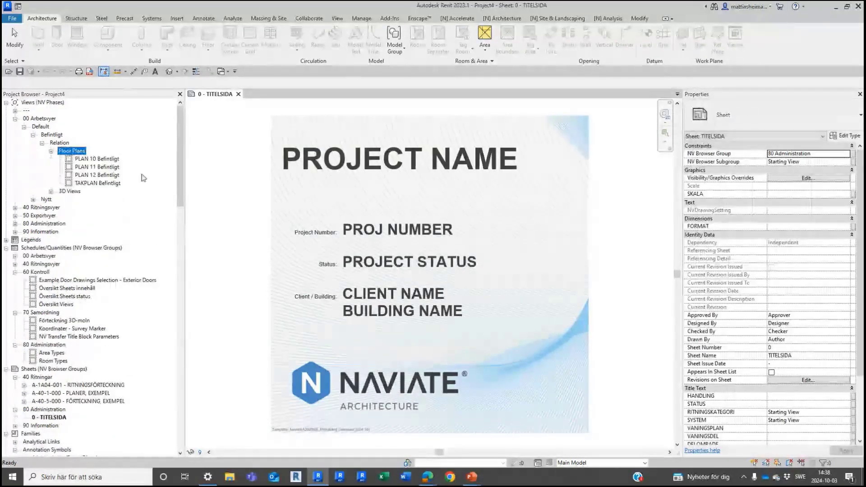
double_click(102, 160)
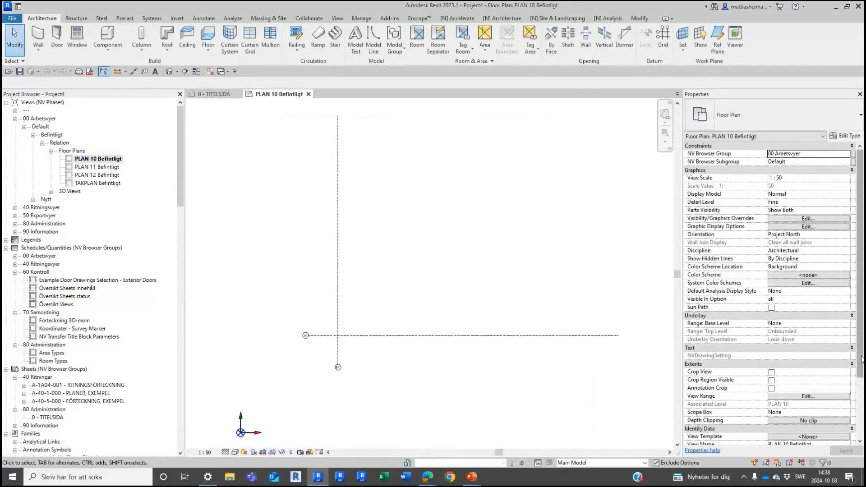
scroll(861, 358, "down", 3)
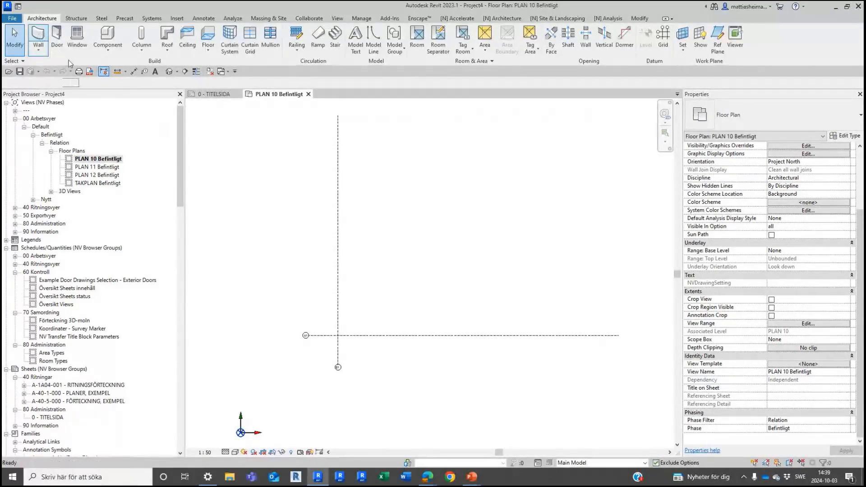
Step: Draw a closed rectangle of YVB 370 (skikt) exterior walls, about 15500 by 9000 mm, cornered at the grid line intersection
left_click(38, 36)
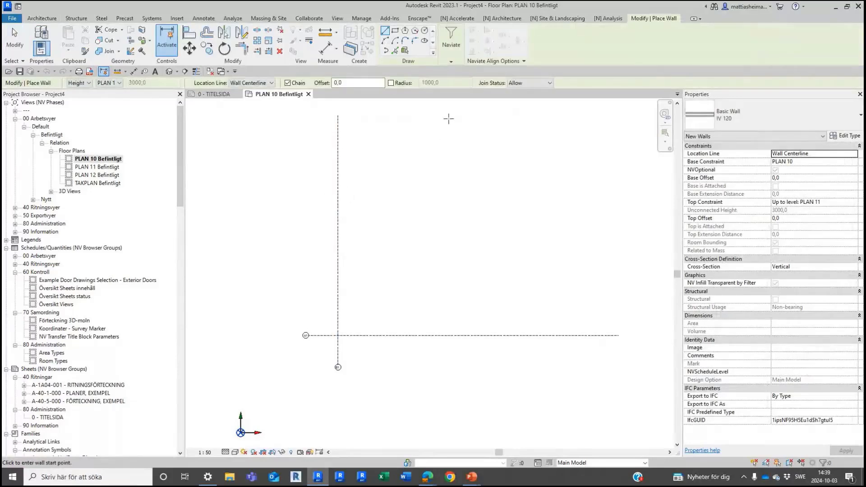
left_click(756, 120)
left_click(729, 271)
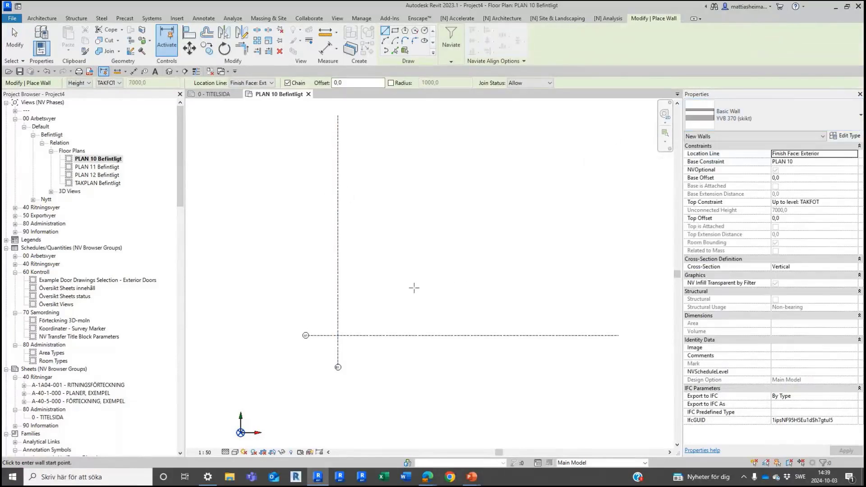
left_click(338, 249)
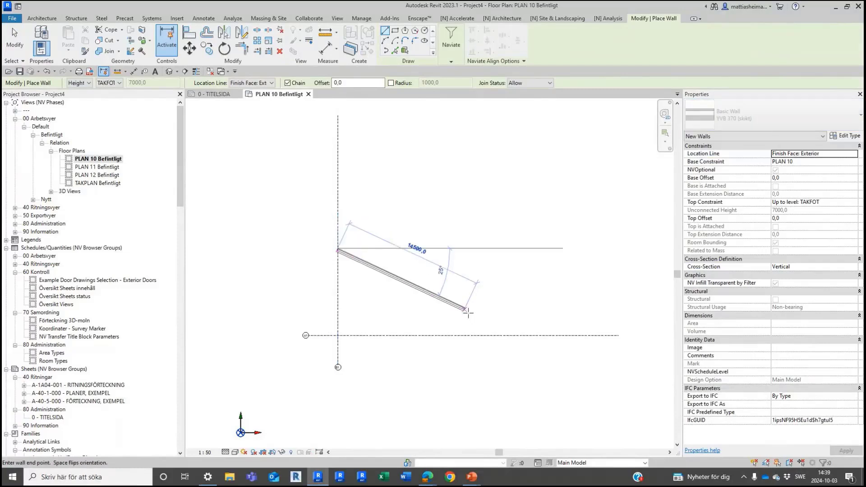
left_click(487, 249)
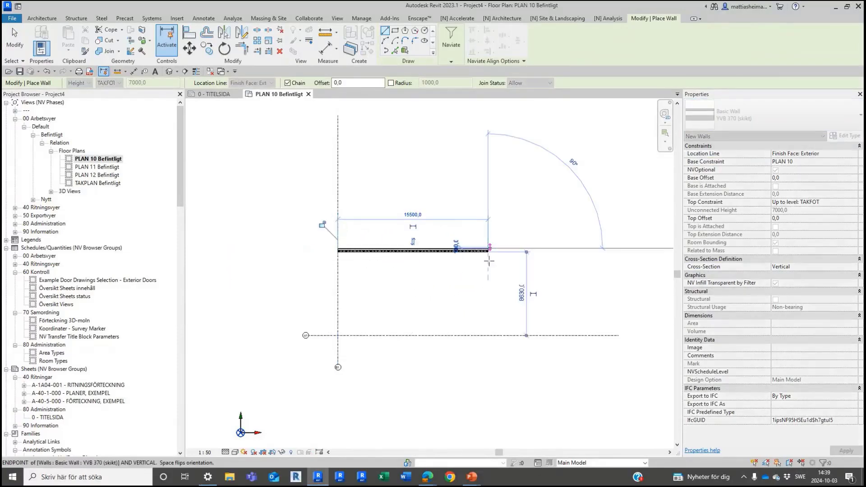
left_click(487, 335)
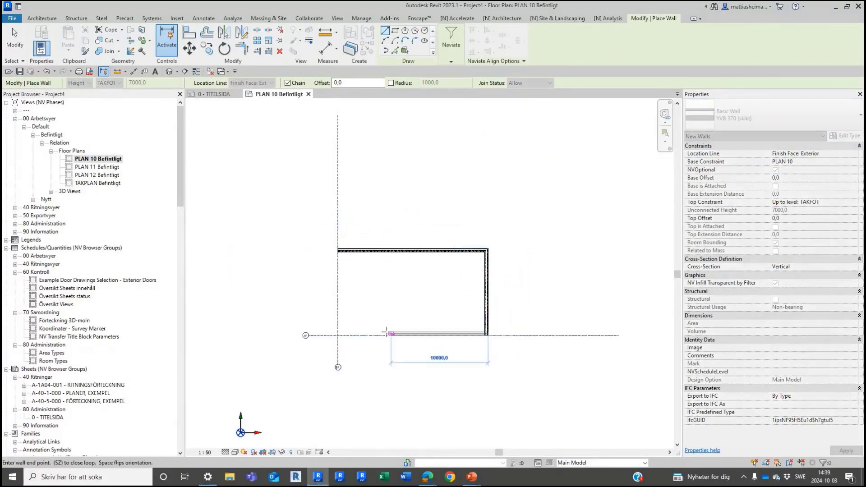
left_click(337, 335)
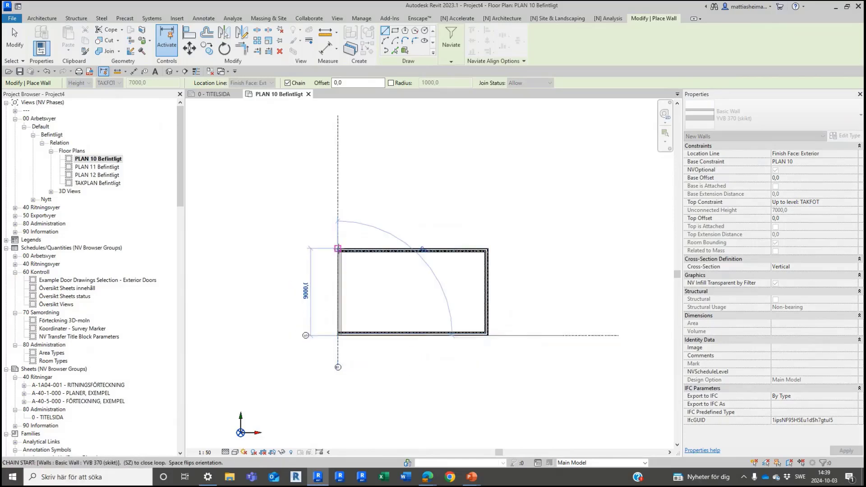
left_click(337, 249)
scroll(353, 258, "up", 5)
scroll(358, 266, "down", 4)
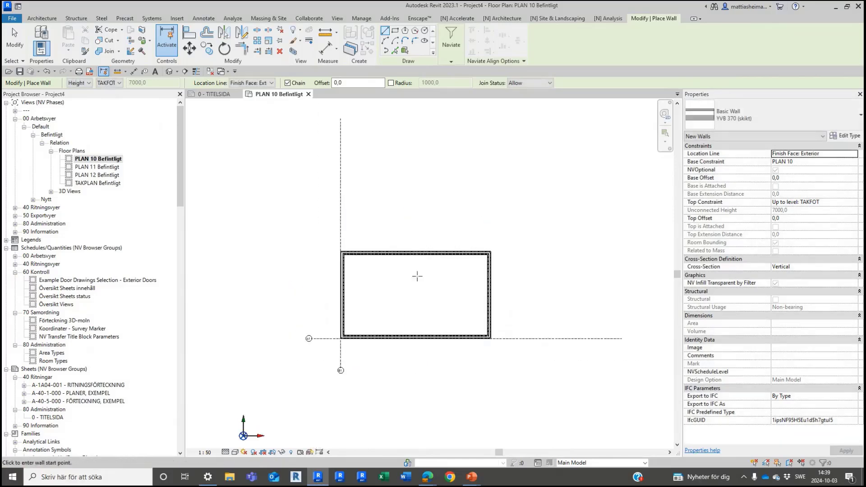
Step: Draw a vertical IVB 160 interior wall across the middle of the building, between the two long exterior walls
left_click(734, 120)
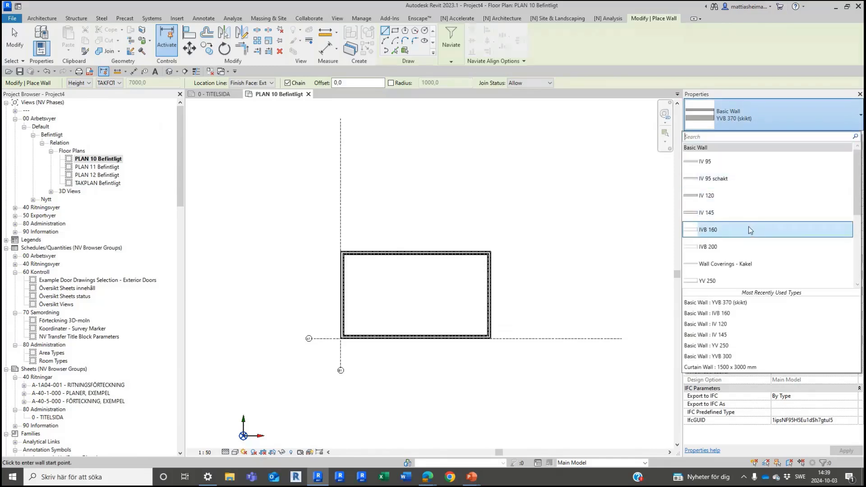
key("Escape")
left_click(415, 336)
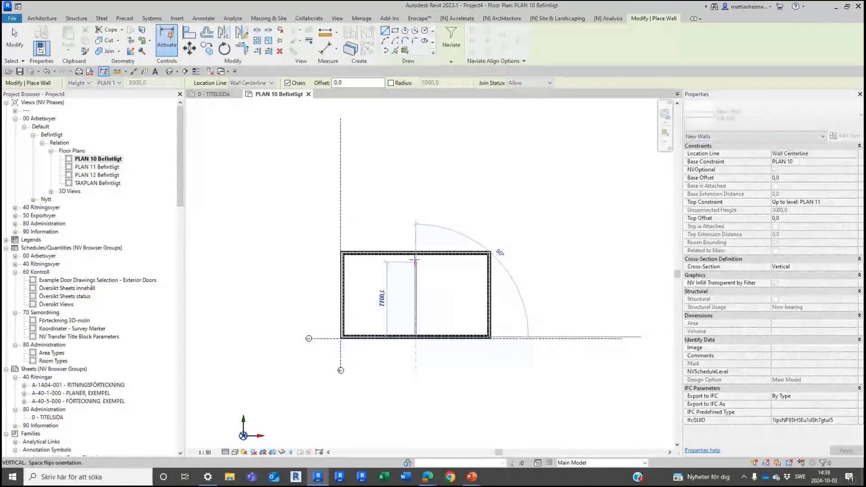
left_click(415, 256)
key("Escape")
key("Escape")
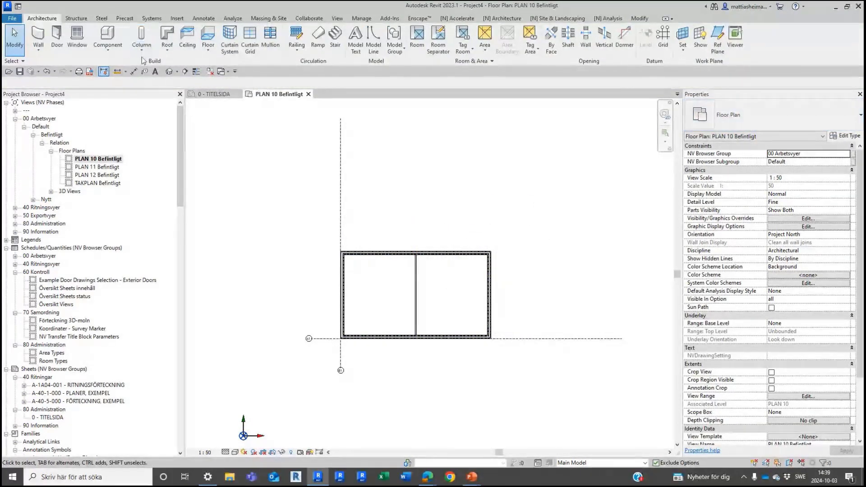
Step: Draw a horizontal IV 120 wall at mid-depth from the central interior wall to the right exterior wall
key("w")
key("a")
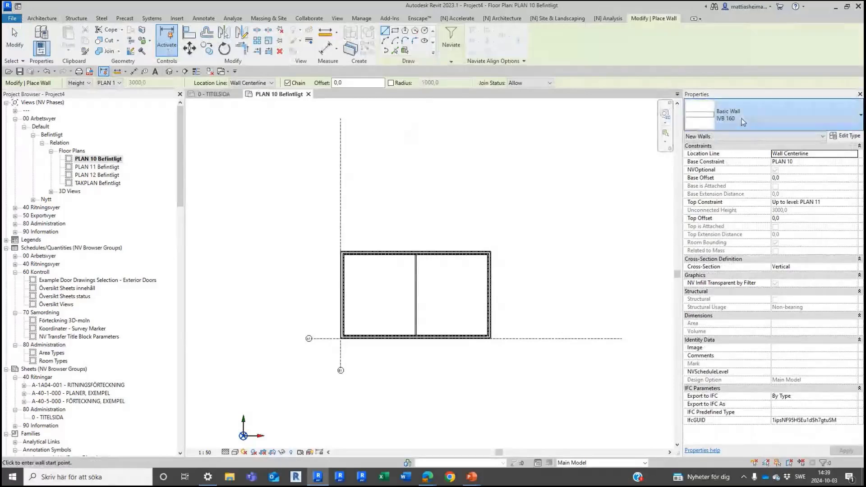
left_click(744, 129)
scroll(735, 188, "up", 2)
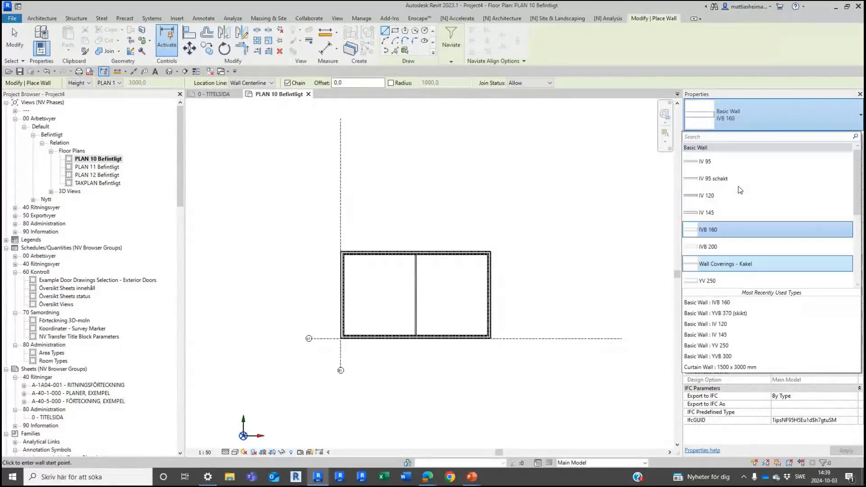
left_click(717, 196)
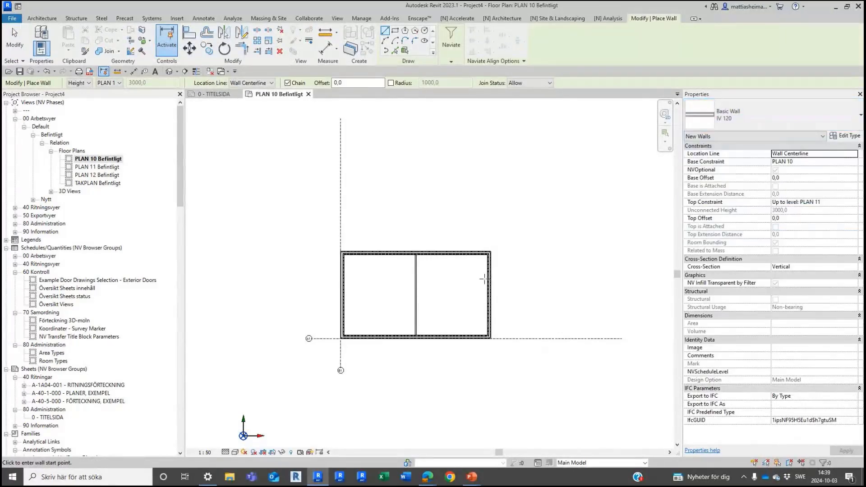
left_click(415, 295)
left_click(488, 294)
key("Escape")
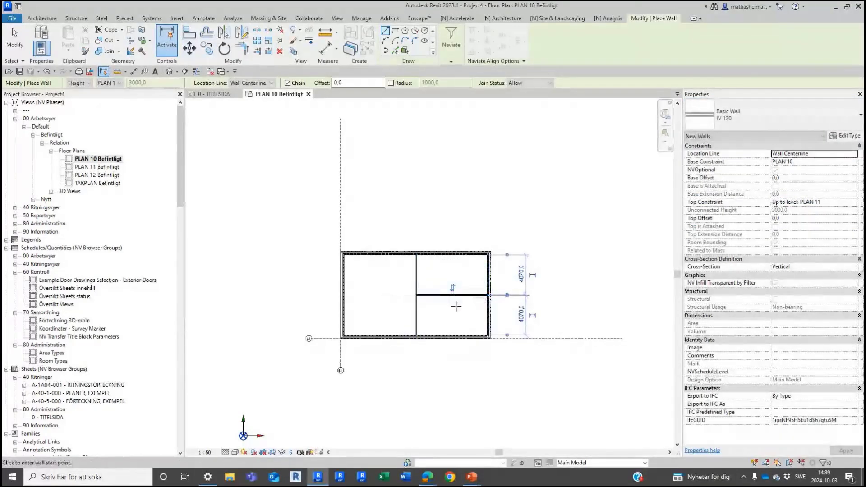
Step: Add a vertical IV 120 wall from the horizontal partition up to the upper exterior wall, forming a narrow corner room
left_click(463, 295)
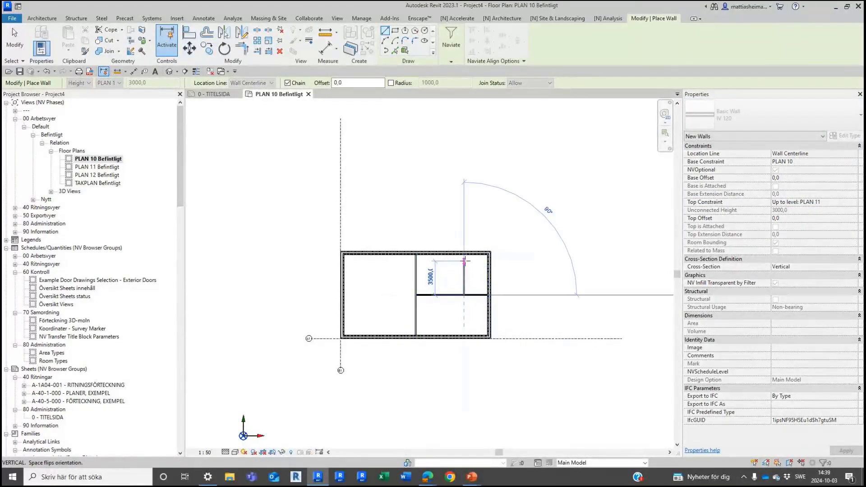
left_click(463, 254)
key("Escape")
scroll(513, 288, "up", 3)
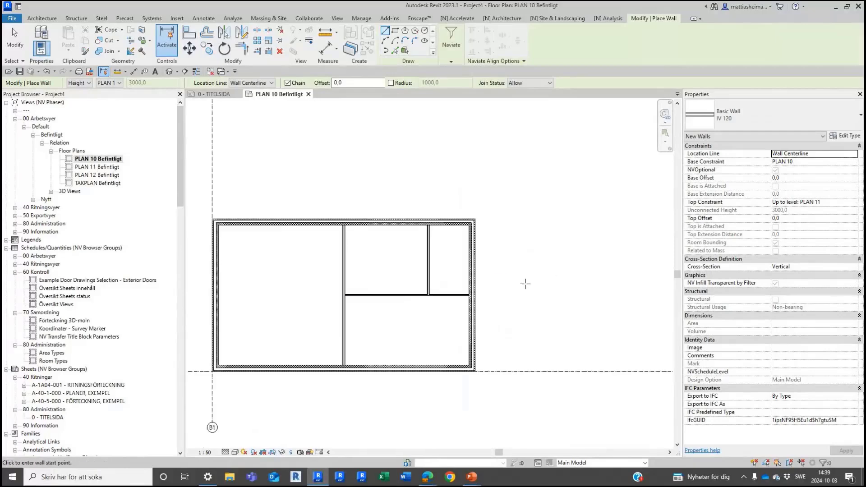
scroll(601, 218, "down", 2)
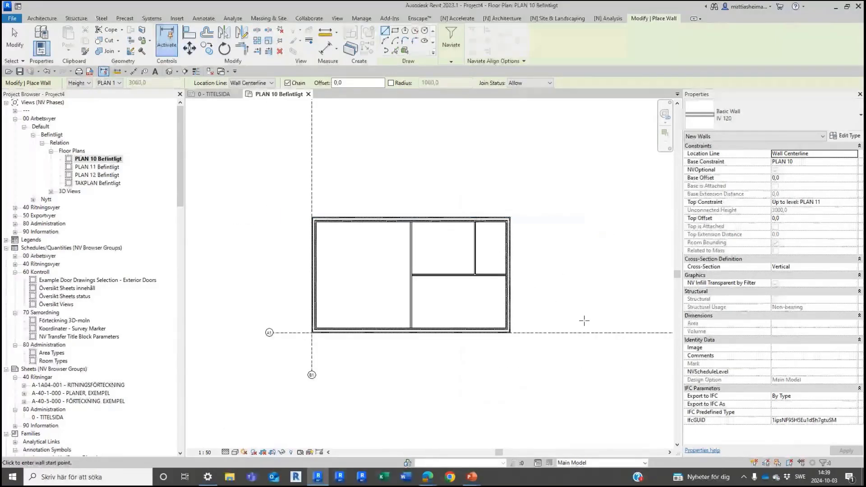
Step: Place two Rebuilding Single Door D7 doors with Rebuilding New Door off in the horizontal partition, one into each upper room
left_click(42, 18)
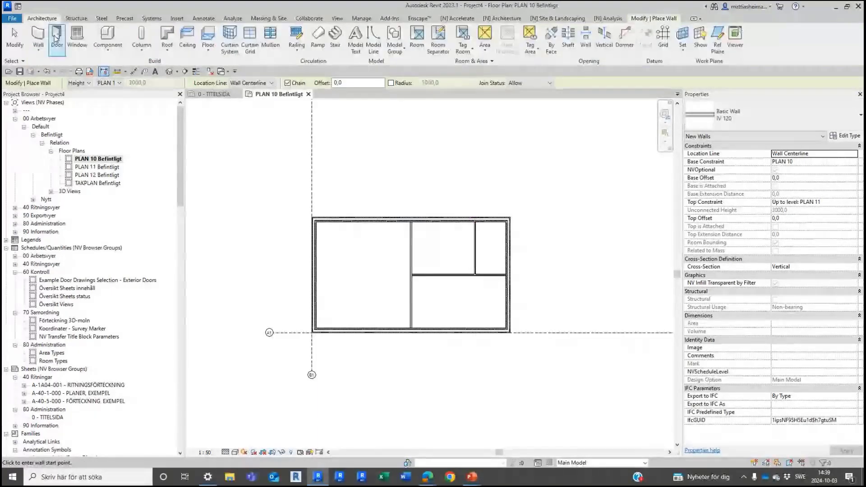
left_click(57, 40)
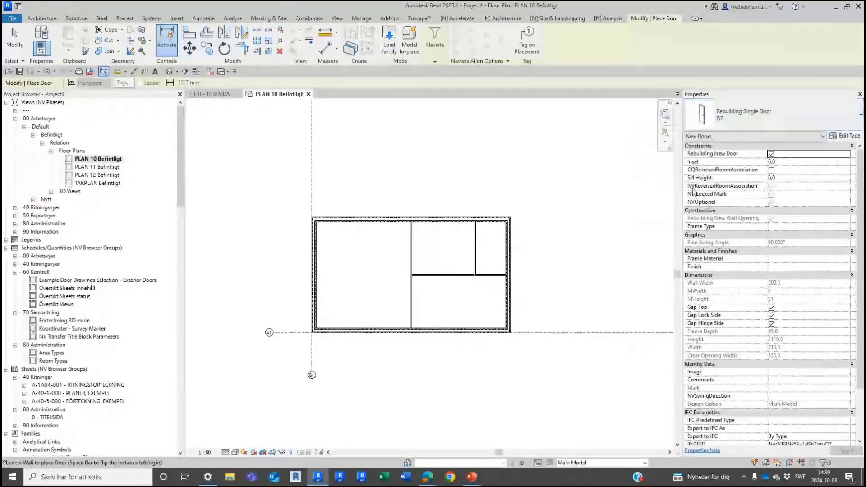
left_click(770, 154)
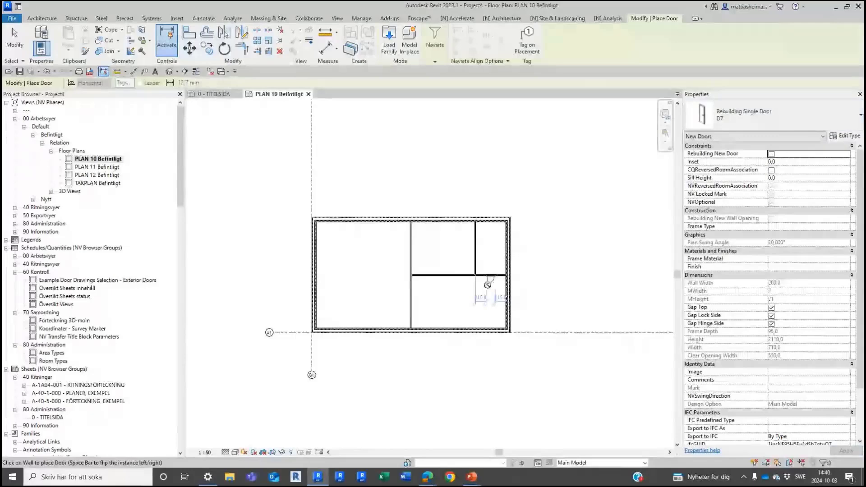
scroll(489, 283, "up", 2)
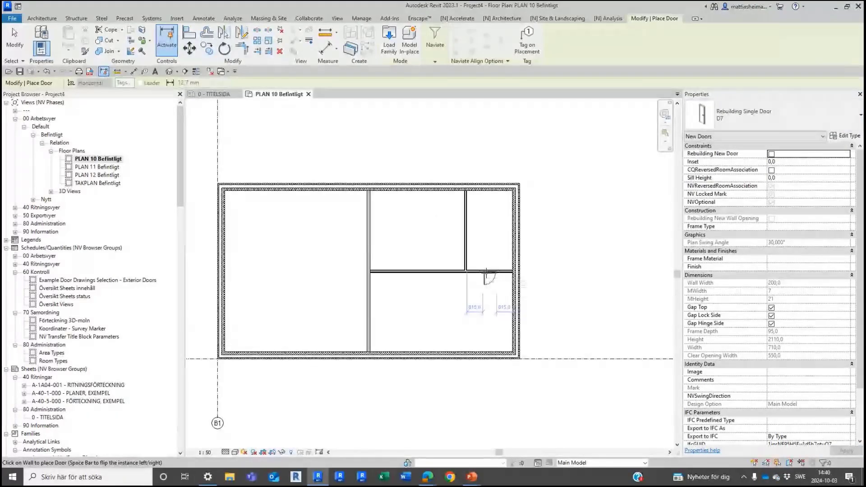
left_click(443, 312)
left_click(436, 281)
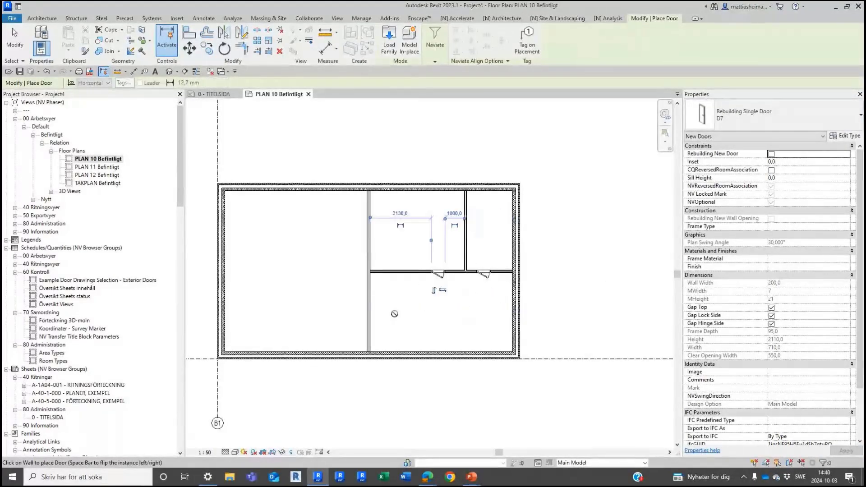
Step: Place another D7 door in the central interior wall, below its junction with the horizontal partition
left_click(369, 305)
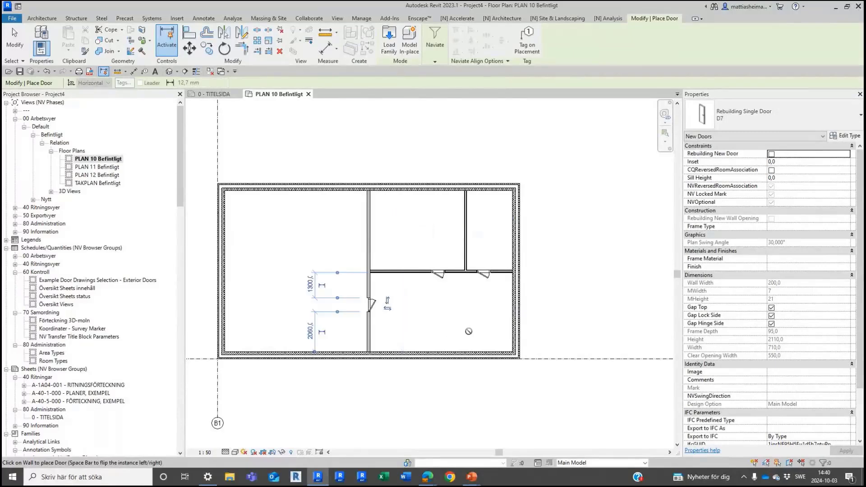
scroll(540, 301, "up", 3)
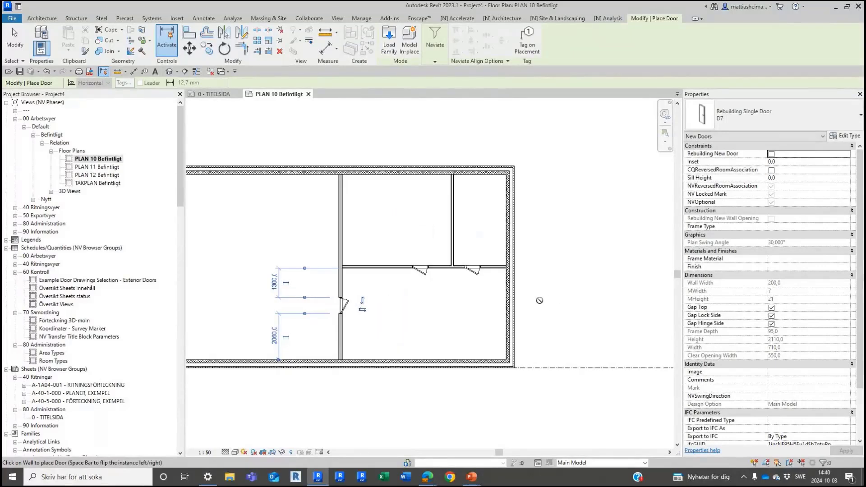
middle_click_drag(513, 300, 537, 295)
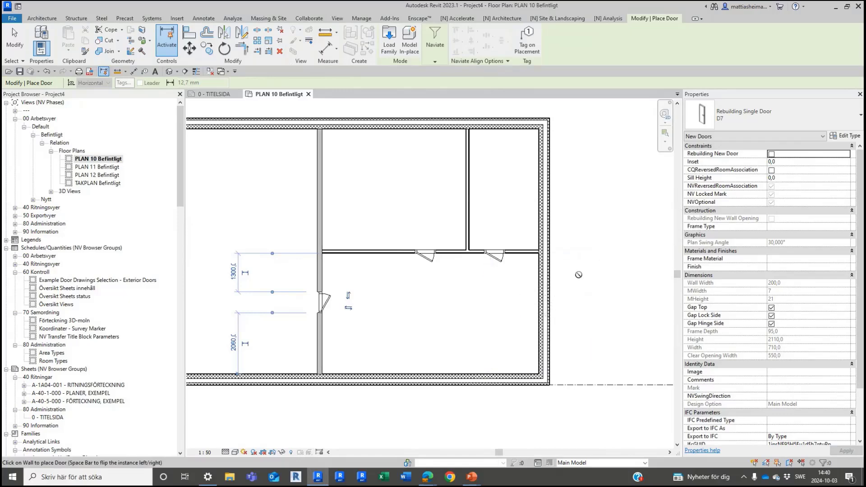
scroll(585, 268, "down", 1)
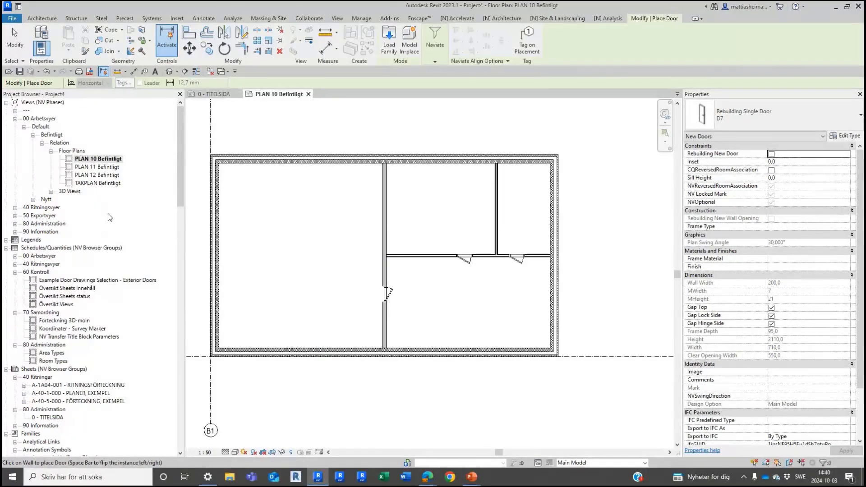
Step: Open the PLAN 10 Rivning floor plan from the Nytt phase's Rivning views
left_click(33, 200)
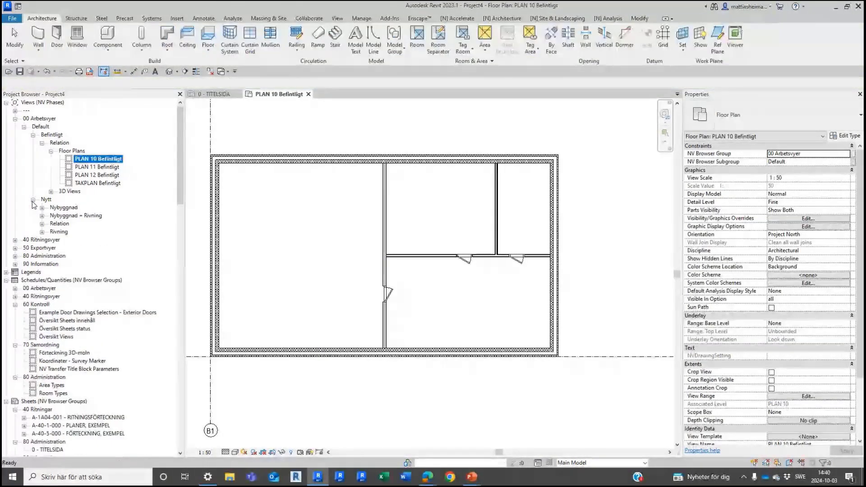
left_click(42, 232)
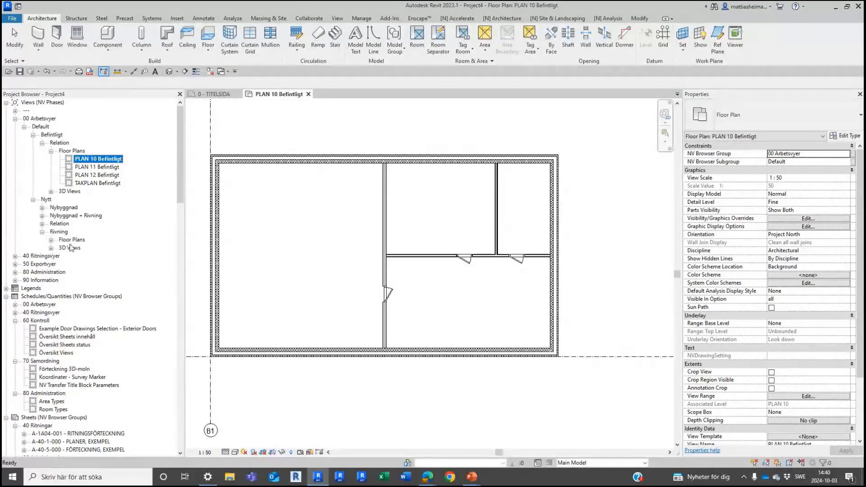
left_click(51, 240)
double_click(95, 249)
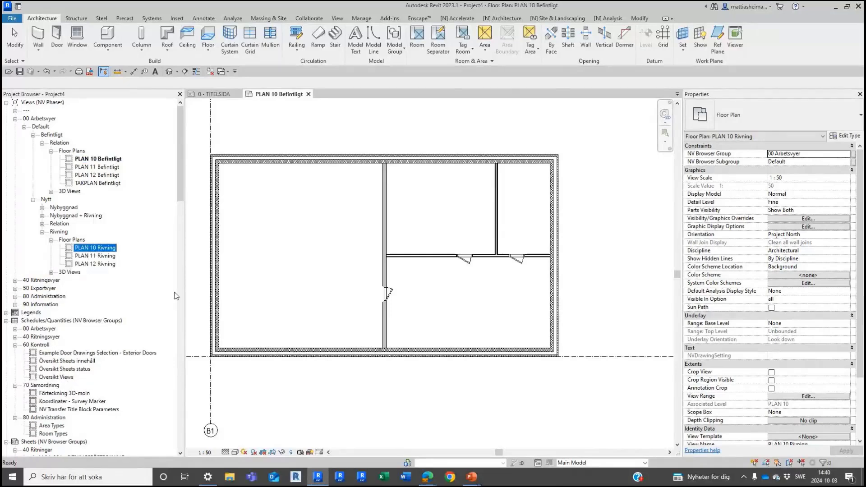
scroll(498, 322, "up", 5)
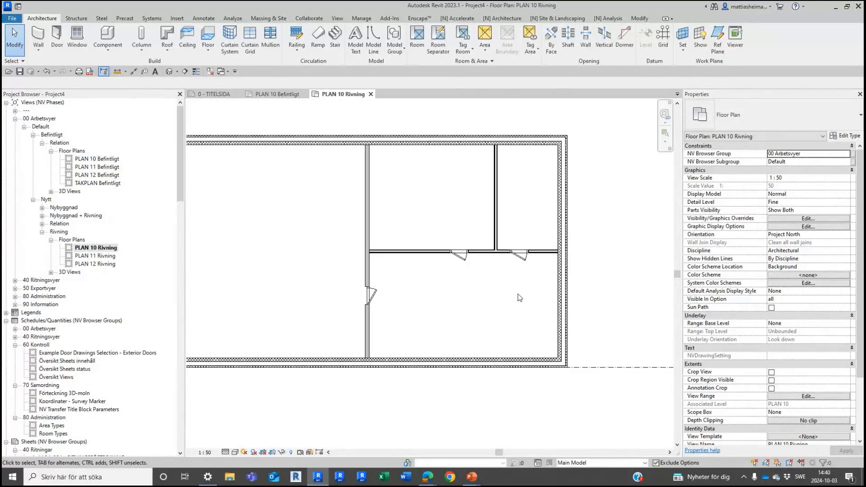
scroll(397, 239, "down", 2)
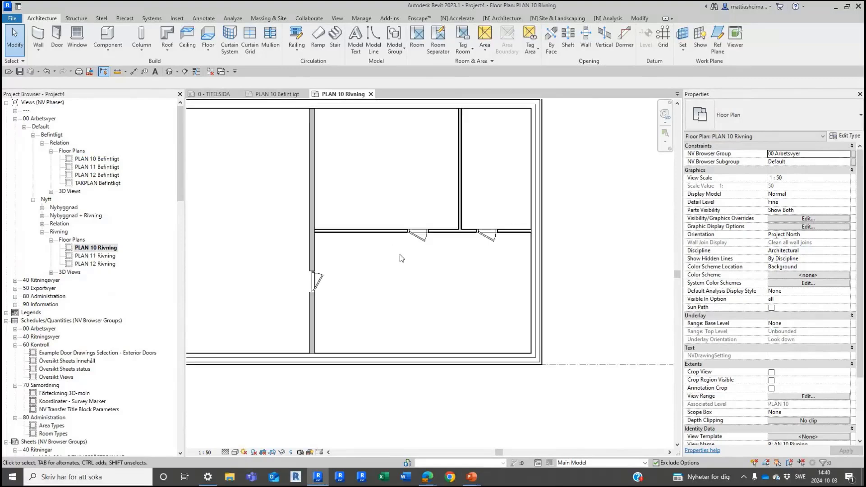
Step: Set Phase Demolished to Nytt for the door in the central interior wall
left_click(316, 280)
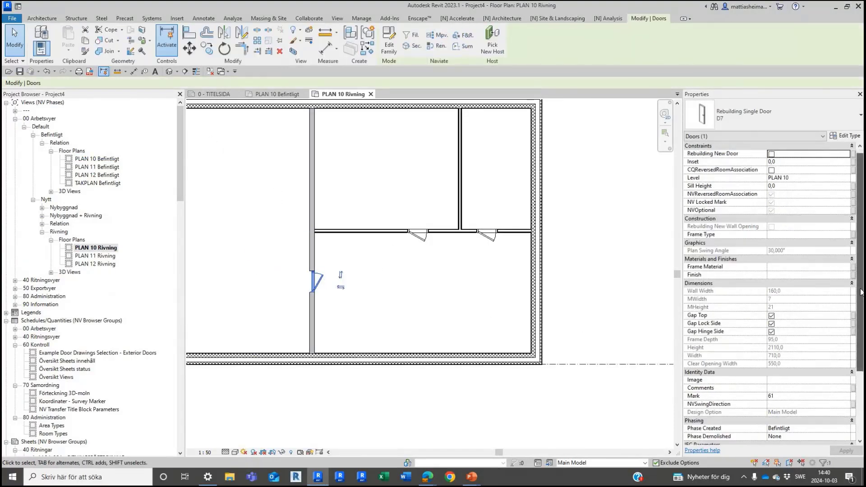
scroll(854, 290, "down", 4)
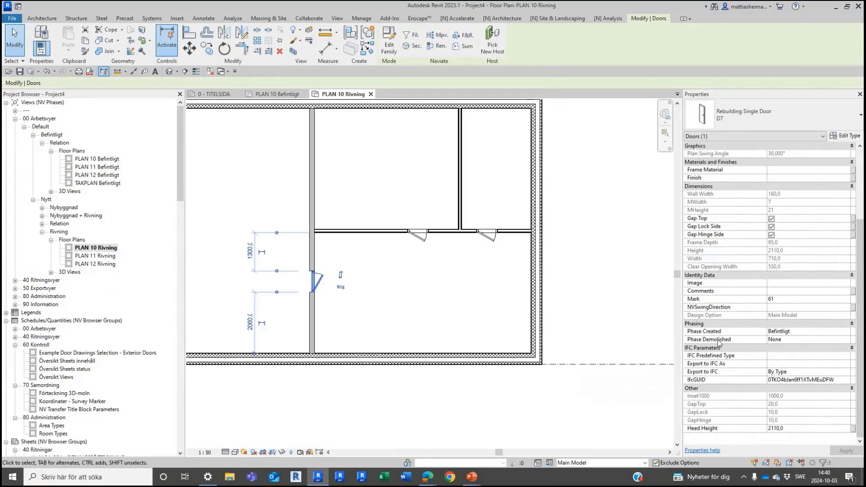
left_click(846, 340)
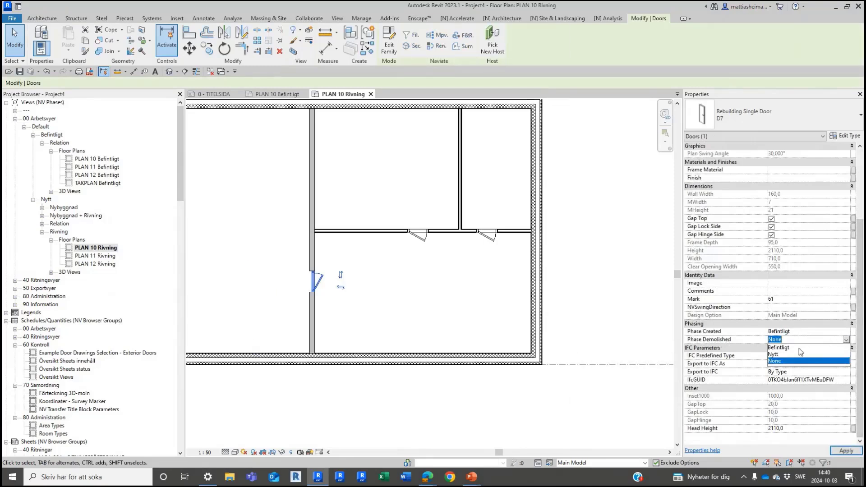
left_click(773, 355)
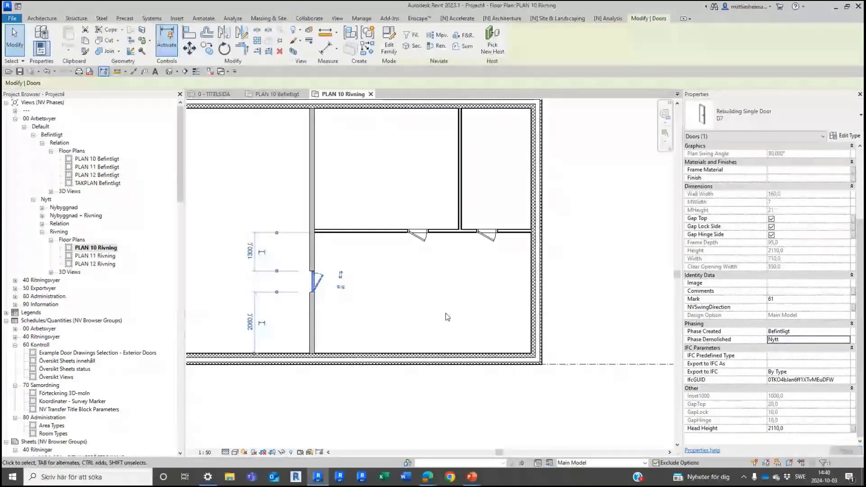
left_click(447, 317)
scroll(344, 306, "up", 2)
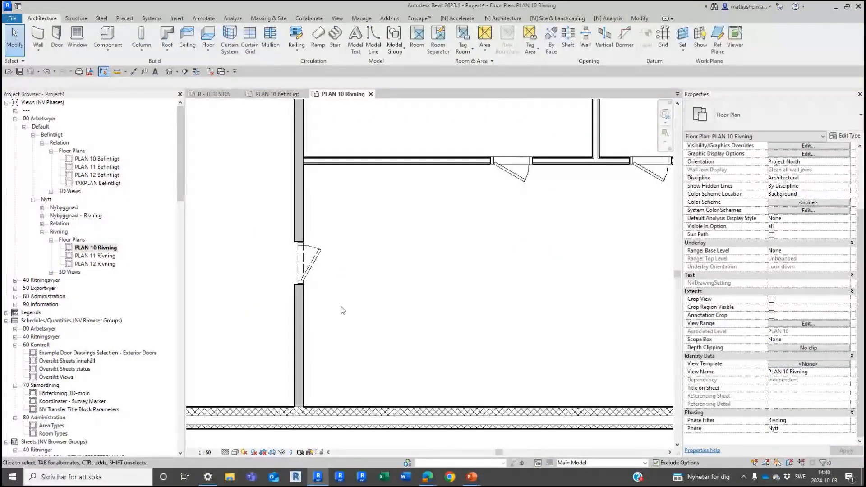
scroll(344, 310, "up", 1)
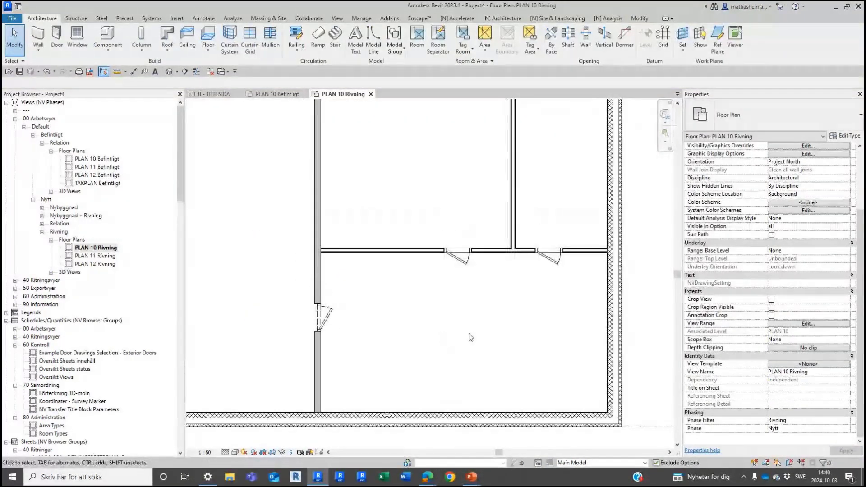
scroll(502, 339, "down", 1)
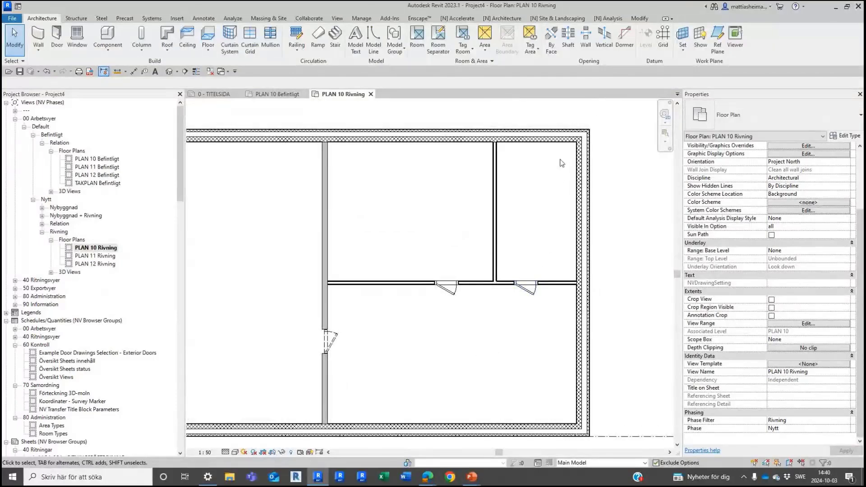
Step: Demolish the short vertical wall between the two upper rooms using the Demolish tool
left_click(638, 20)
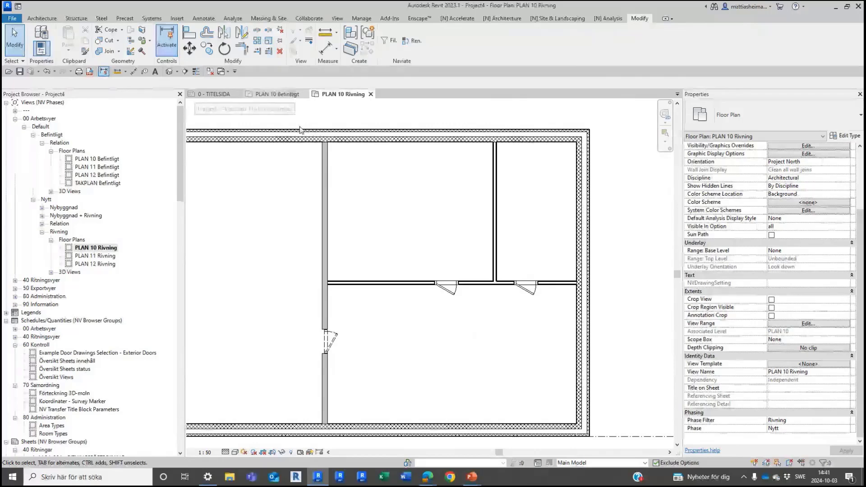
left_click(141, 52)
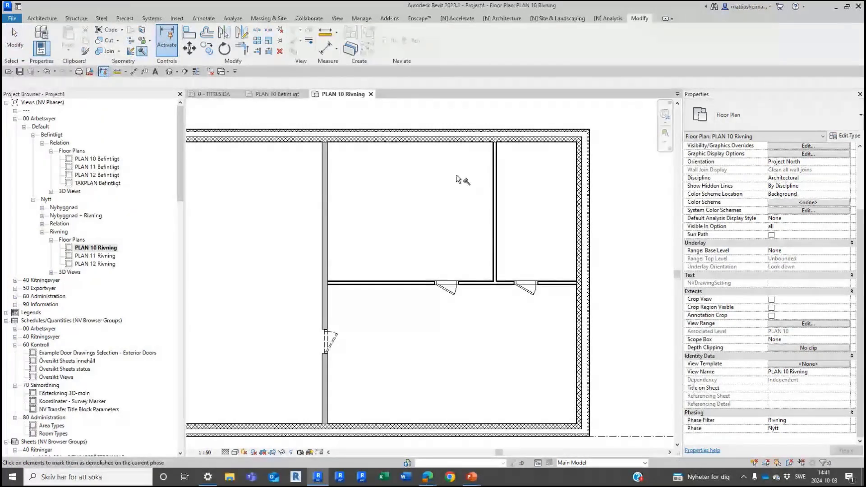
left_click(495, 212)
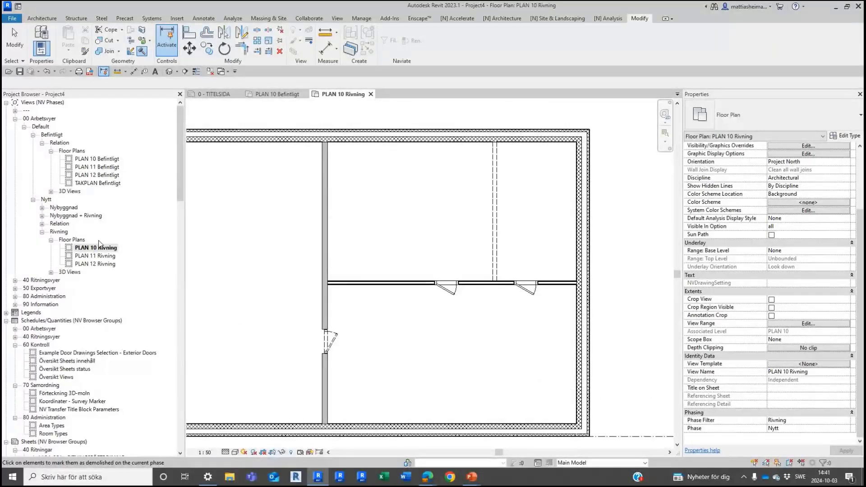
Step: Open the PLAN 10 Nybyggnad floor plan and examine the infill where the central wall's door was demolished
left_click(63, 207)
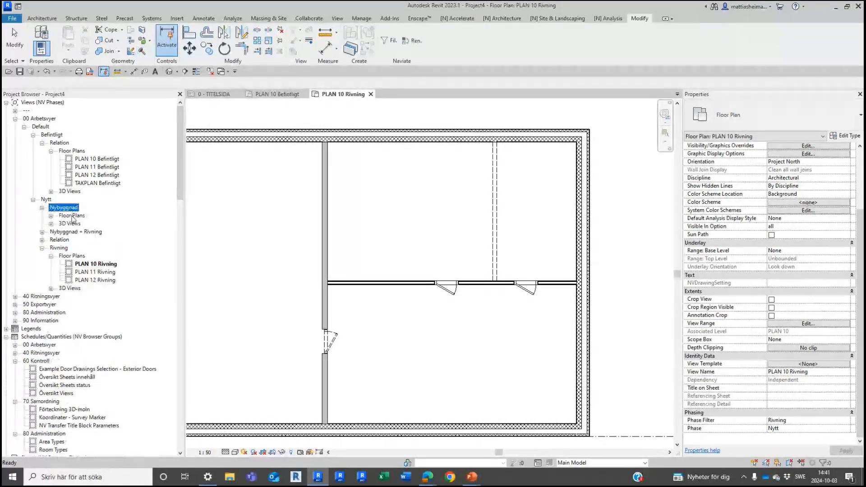
double_click(63, 207)
left_click(72, 216)
double_click(100, 224)
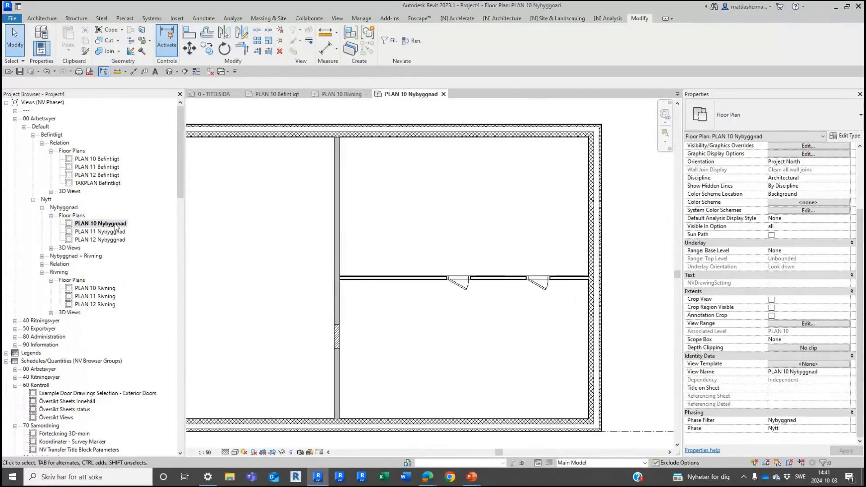
scroll(324, 346, "up", 2)
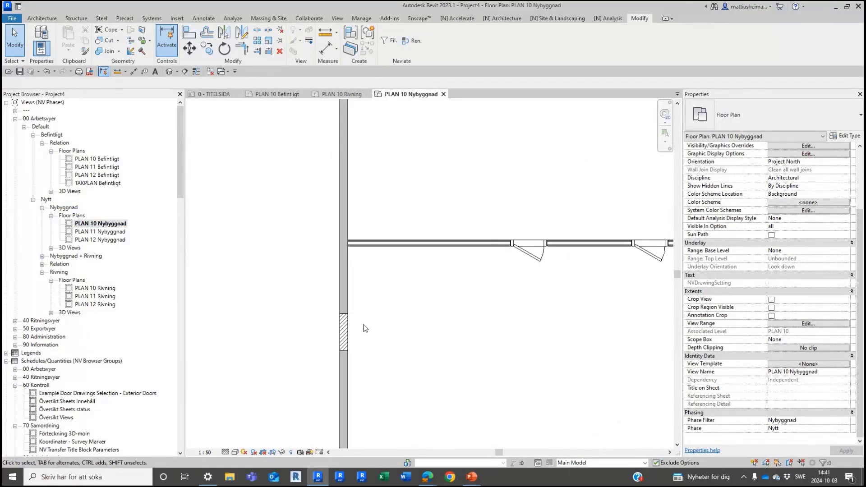
scroll(345, 301, "down", 1)
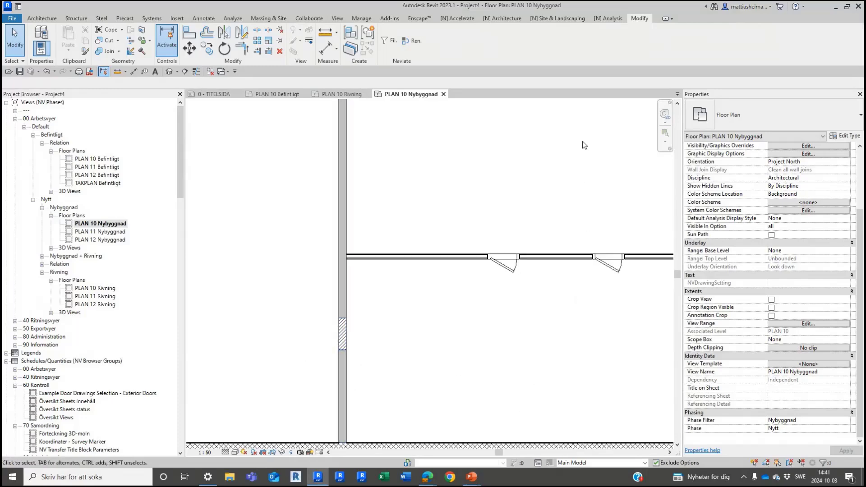
scroll(564, 233, "down", 1)
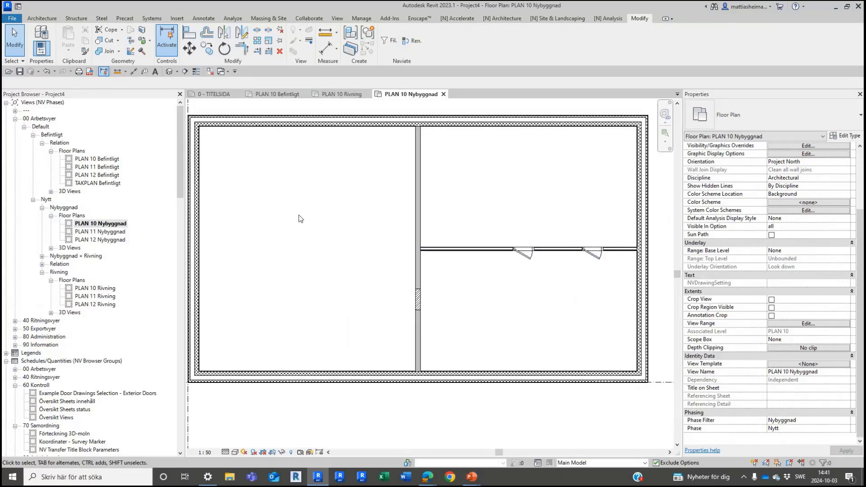
Step: Place a D7 door with Rebuilding New Door on in the horizontal partition, 1210 mm from both the central wall and the nearest existing door
left_click(42, 18)
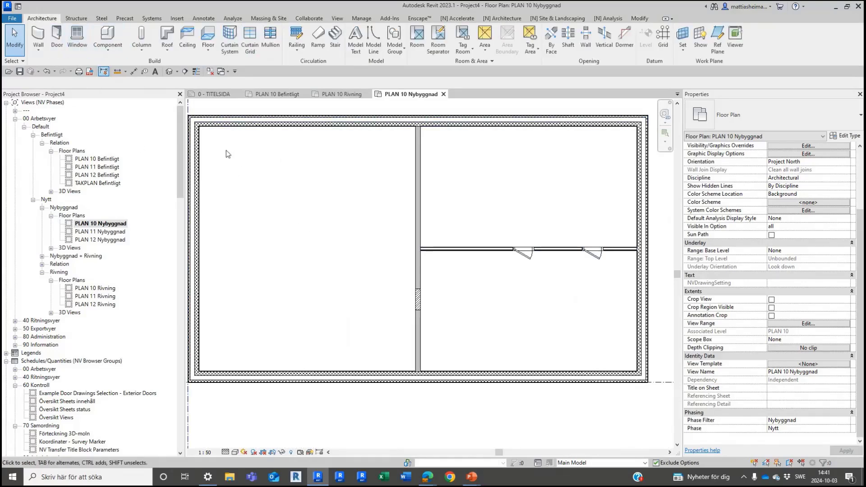
left_click(56, 36)
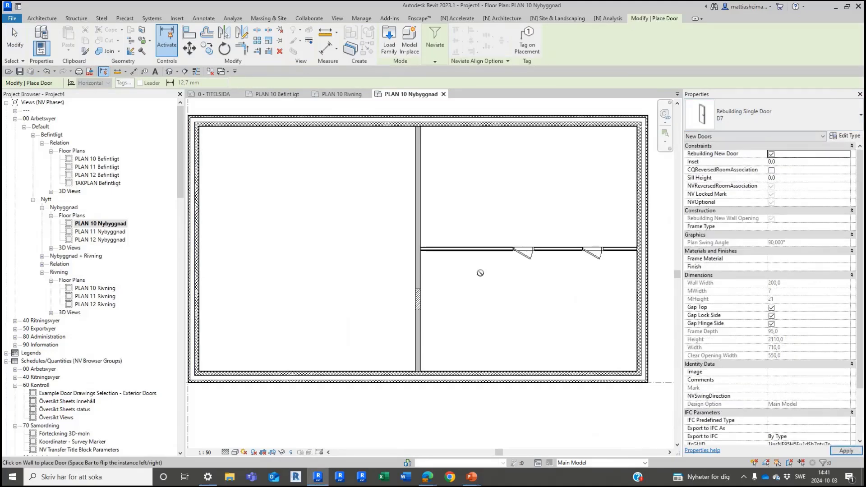
left_click(469, 249)
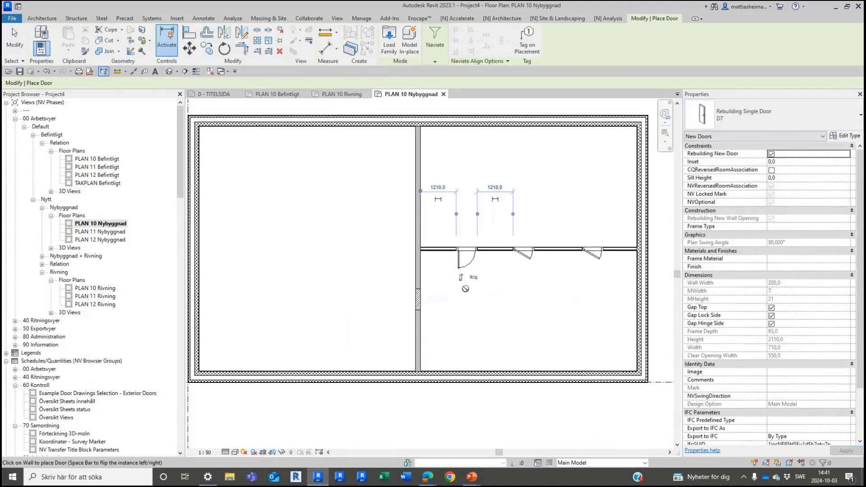
scroll(468, 257, "up", 4)
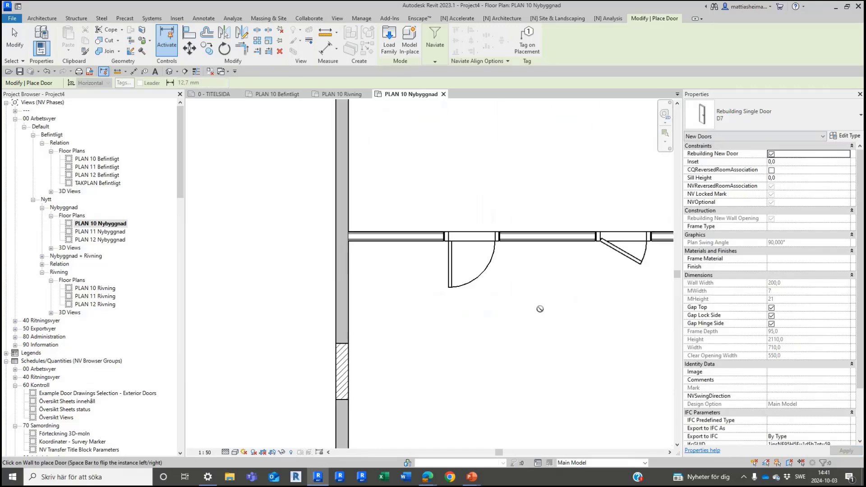
scroll(541, 308, "down", 2)
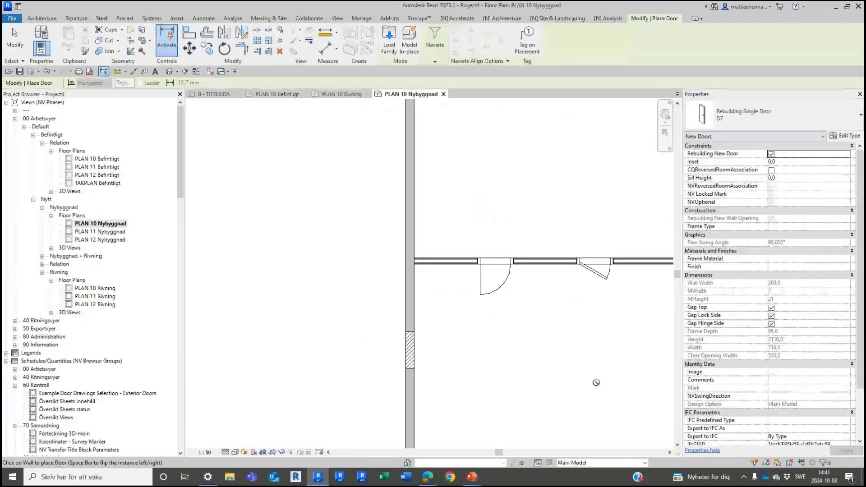
Step: Return to the PLAN 10 Rivning floor plan to check how the new door's opening is shown
double_click(99, 291)
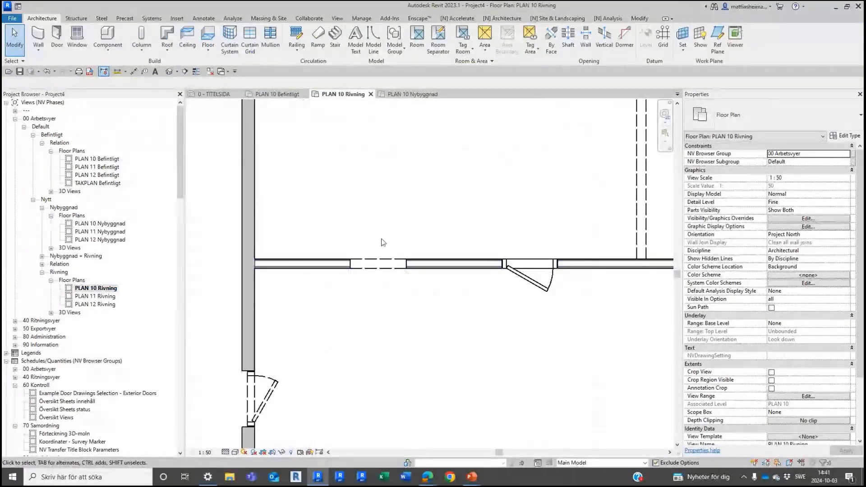
Step: Open the PLAN 10 Nyb + Rivn floor plan under Nybyggnad + Rivning
scroll(376, 294, "down", 2)
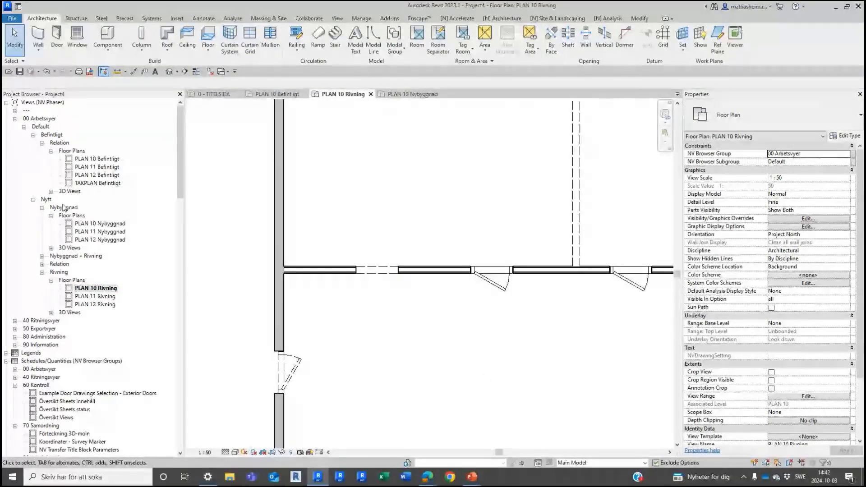
double_click(67, 256)
double_click(73, 264)
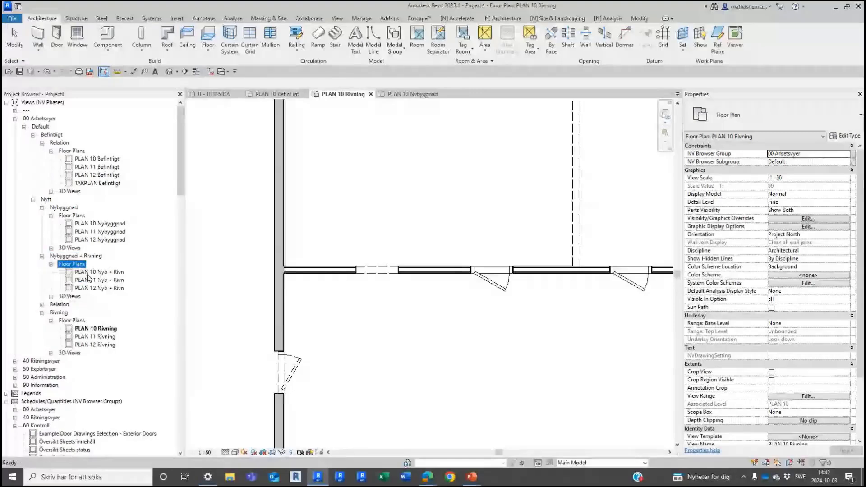
double_click(90, 273)
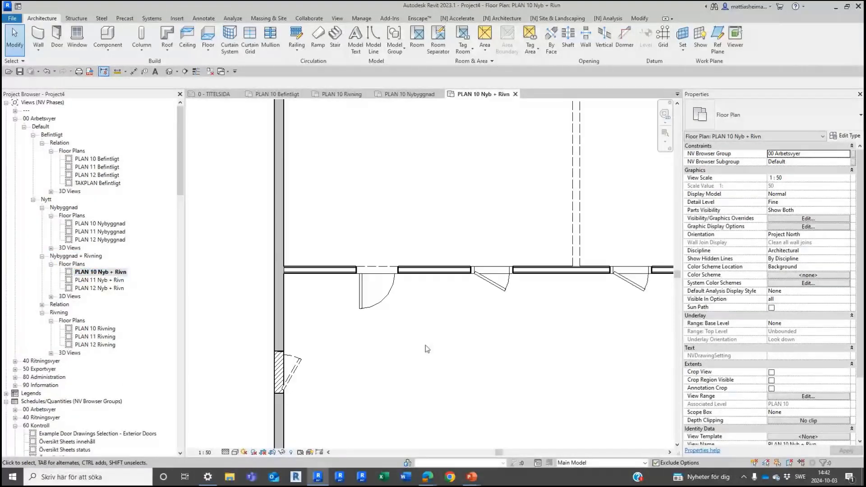
scroll(426, 348, "down", 2)
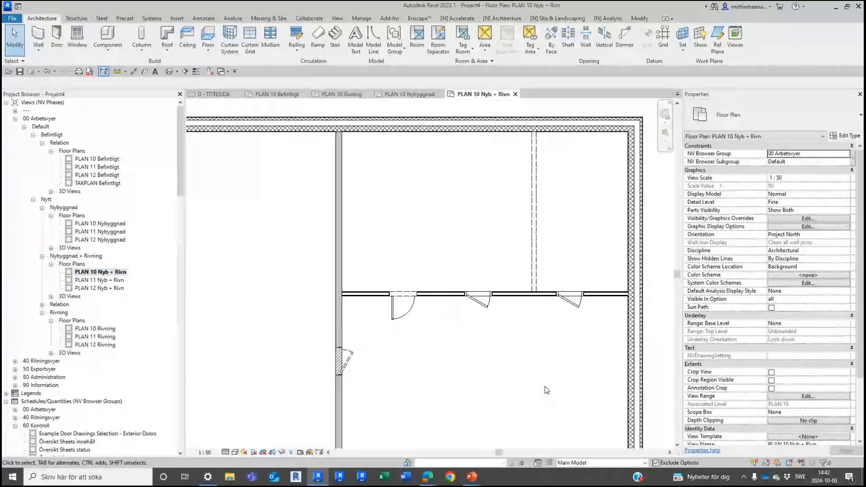
Step: Examine how demolished and new elements are drawn in the combined PLAN 10 plan and check the view's Phase Filter
scroll(396, 414, "up", 1)
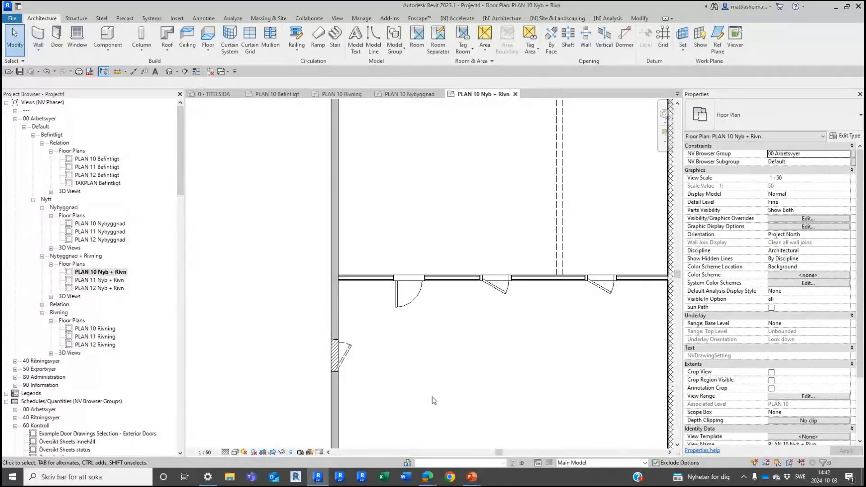
scroll(478, 405, "down", 2)
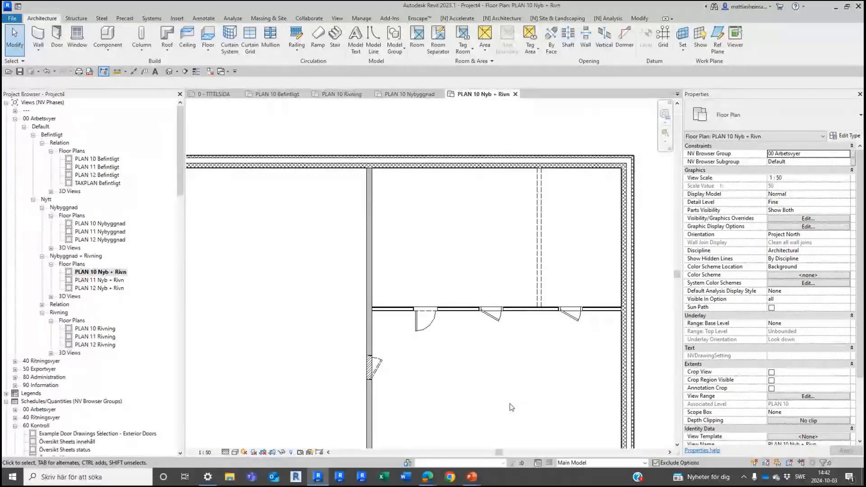
scroll(511, 408, "down", 5)
scroll(506, 334, "up", 4)
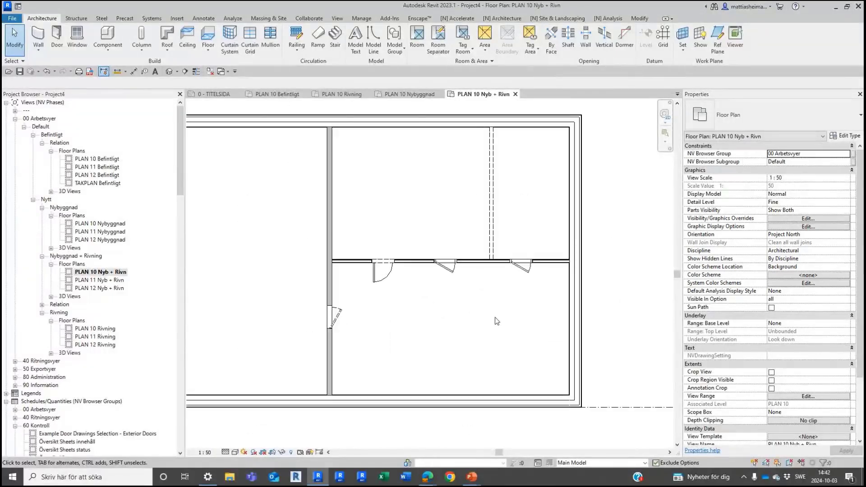
scroll(765, 351, "down", 3)
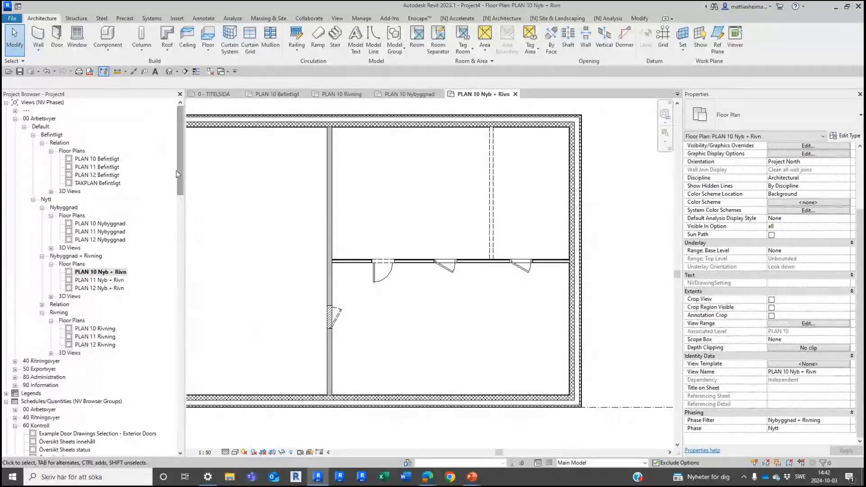
Step: Open the sheet A-99-6-000 - GRAFIK OMBYGGNAD from the 90 Information sheet group
left_click_drag(180, 170, 179, 214)
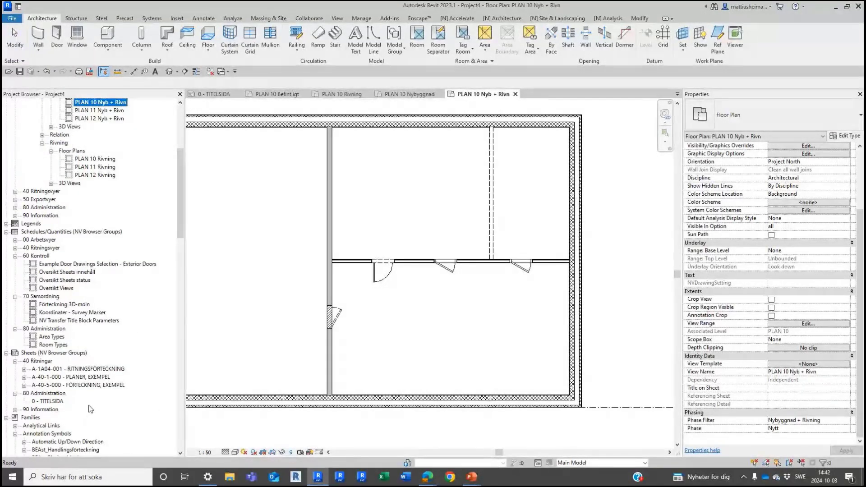
scroll(114, 411, "down", 1)
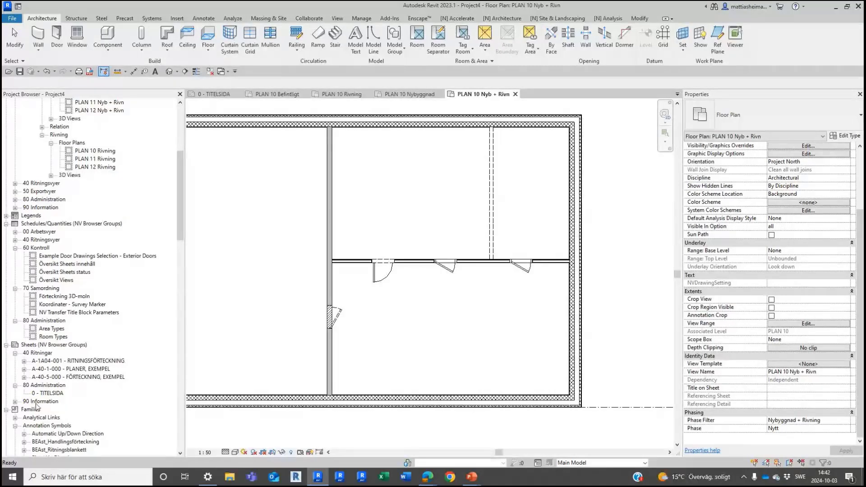
left_click(15, 402)
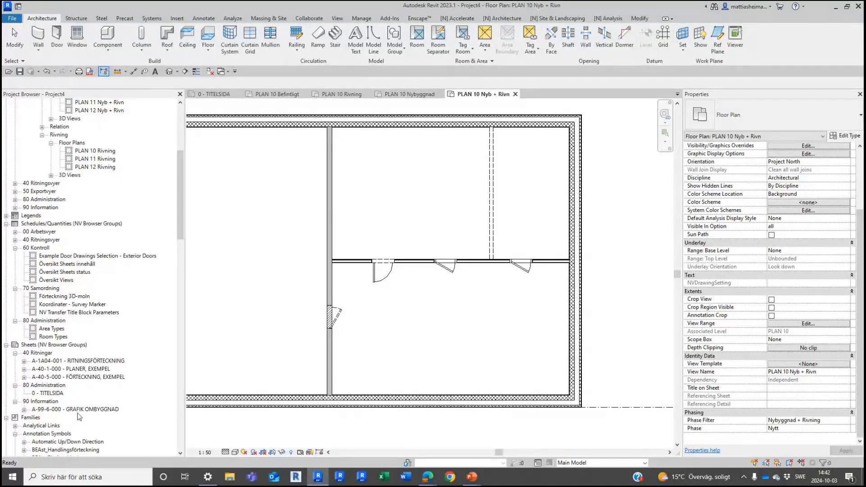
double_click(89, 410)
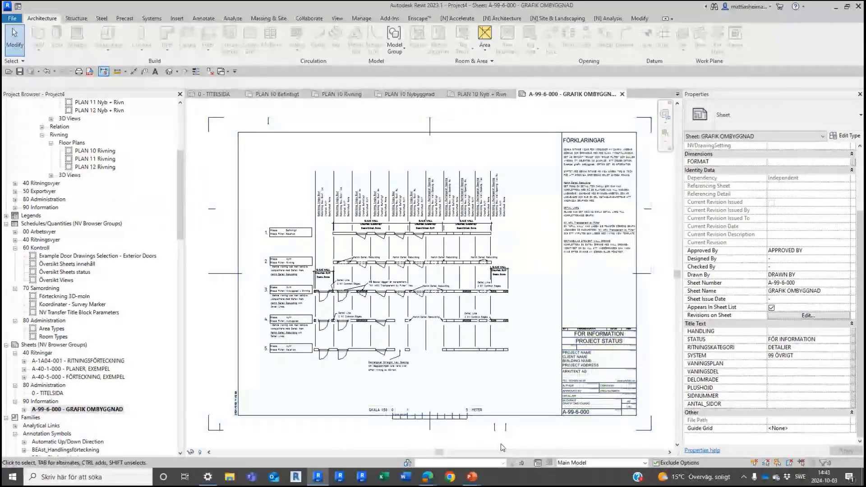
Step: Compare the sheet's five phase and phase filter examples and read the Rebuilding Single Door parameters above them
scroll(366, 405, "up", 1)
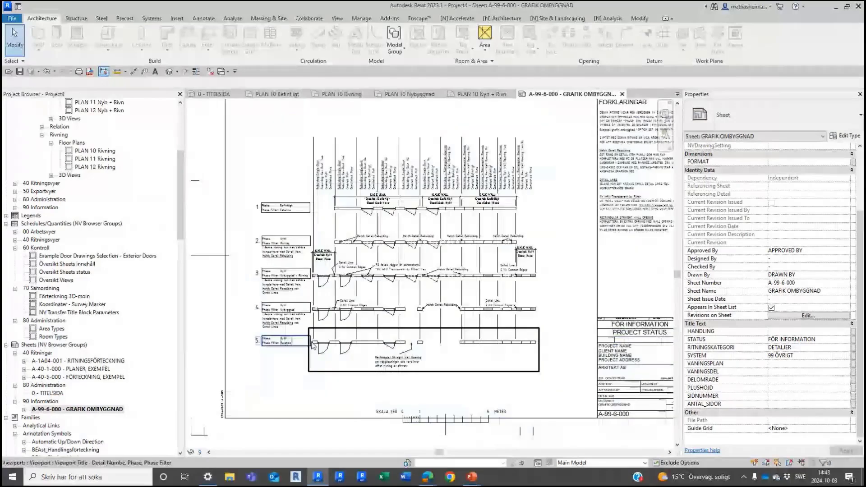
scroll(282, 175, "up", 3)
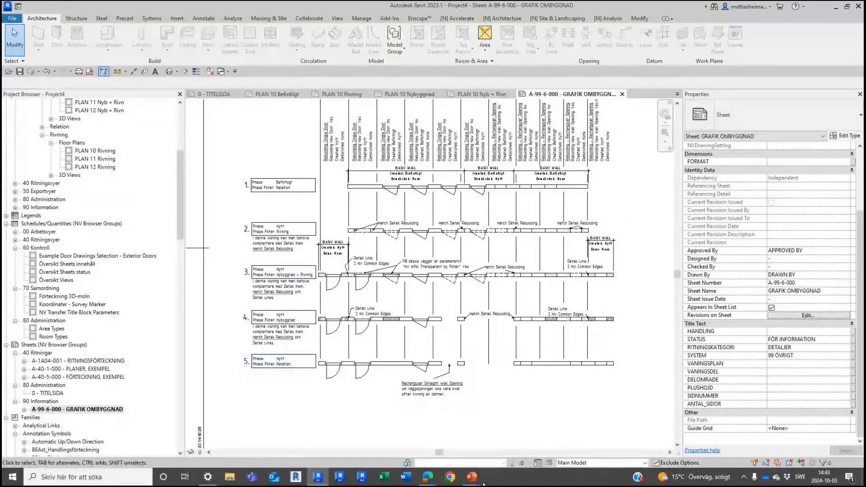
scroll(391, 380, "up", 1)
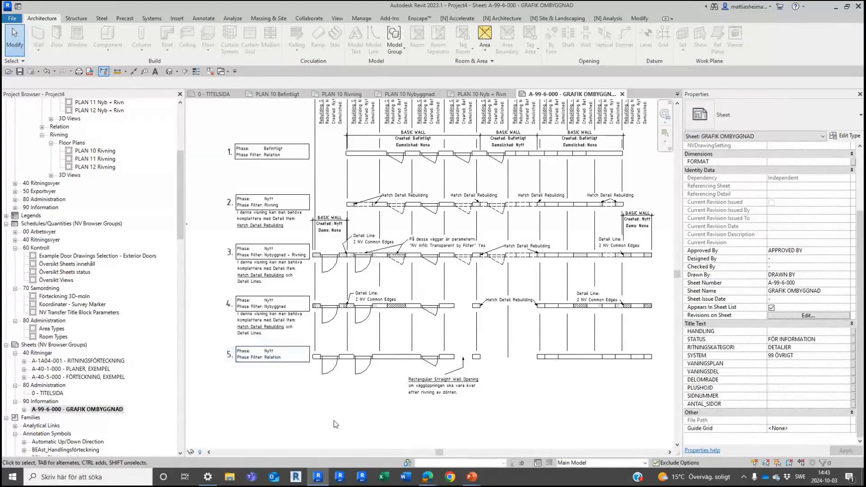
scroll(282, 377, "up", 2)
scroll(357, 406, "down", 4)
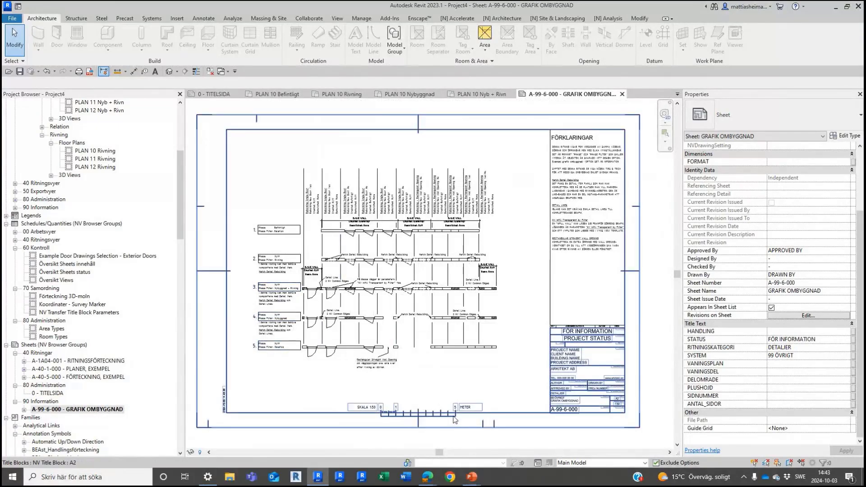
scroll(303, 185, "up", 5)
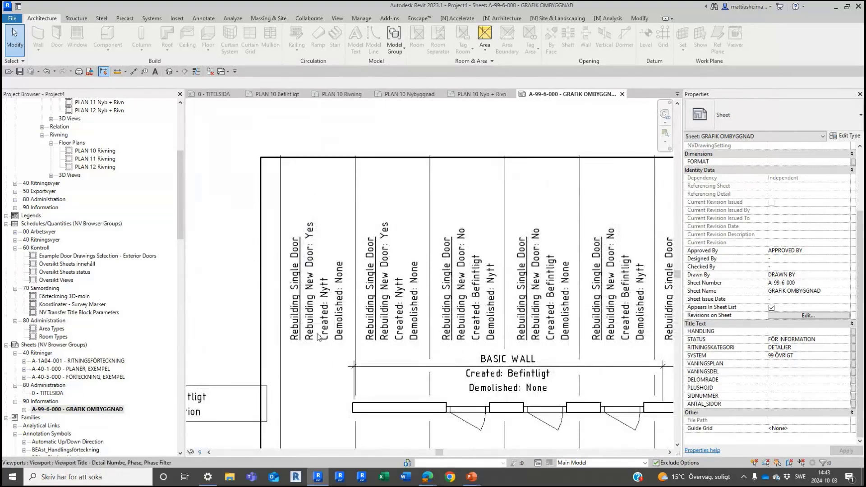
scroll(320, 283, "up", 1)
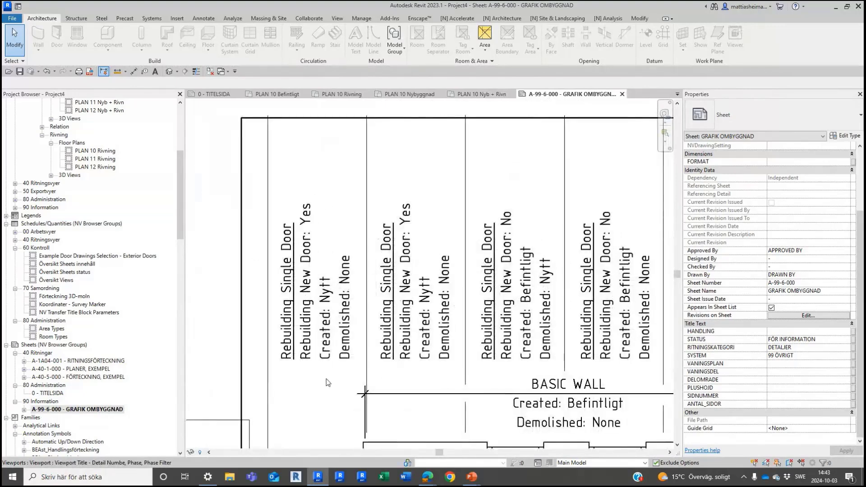
scroll(363, 307, "down", 5)
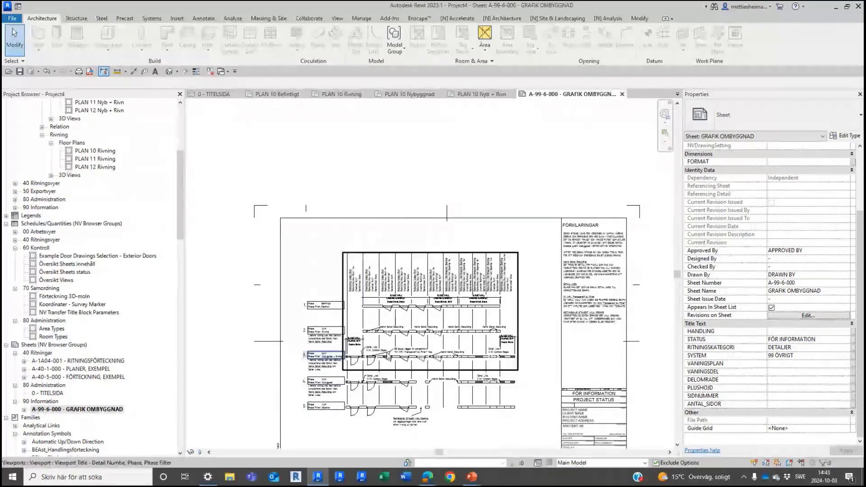
Step: Activate viewport 3 (Grafik, Nyb + Rivn) and examine the infill walls marked with the "NV Infill Transparent by Filter" note
scroll(387, 356, "up", 2)
scroll(386, 365, "up", 5)
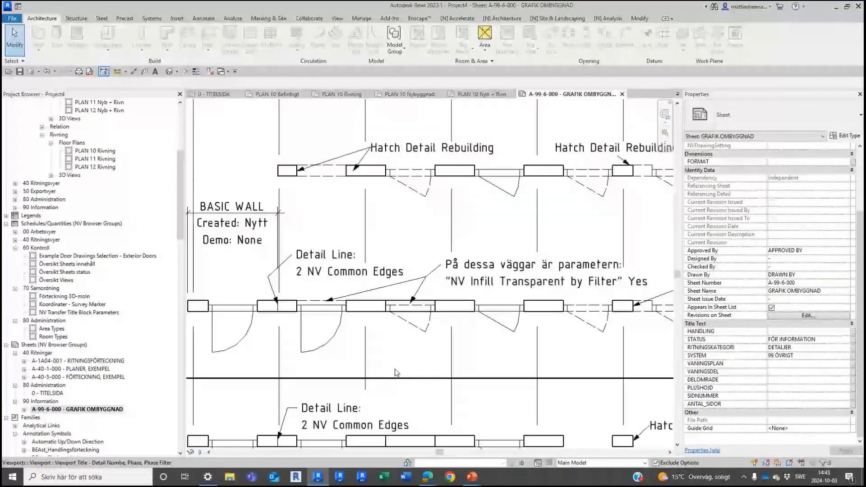
scroll(451, 365, "up", 2)
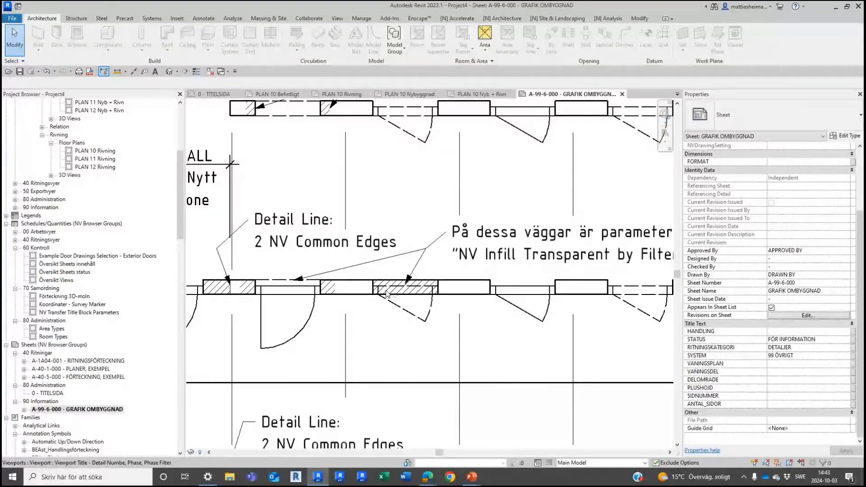
double_click(420, 289)
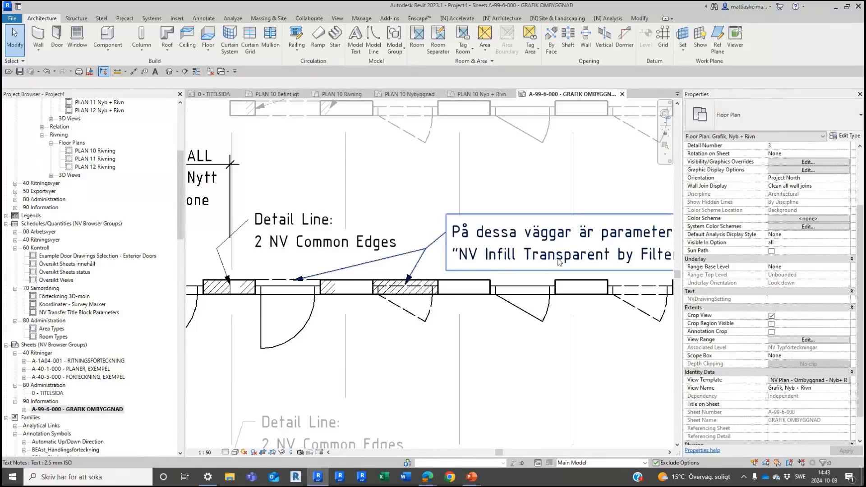
left_click(668, 452)
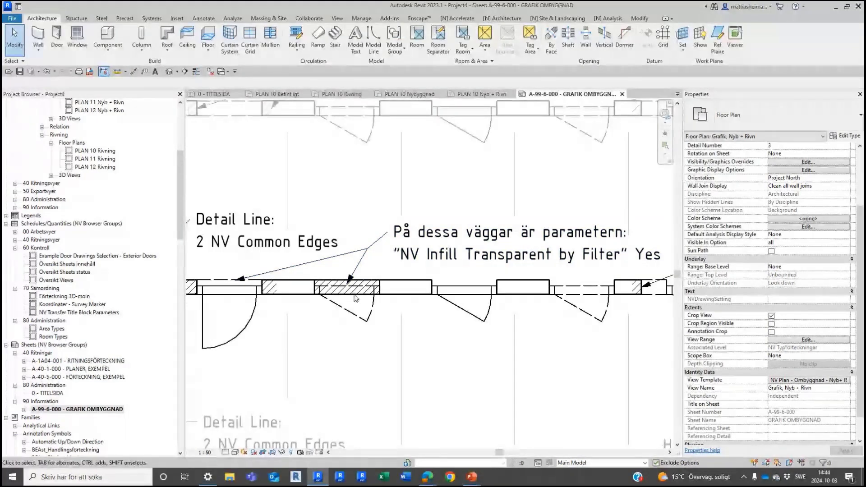
scroll(356, 299, "down", 2)
scroll(356, 298, "up", 5)
scroll(356, 291, "down", 4)
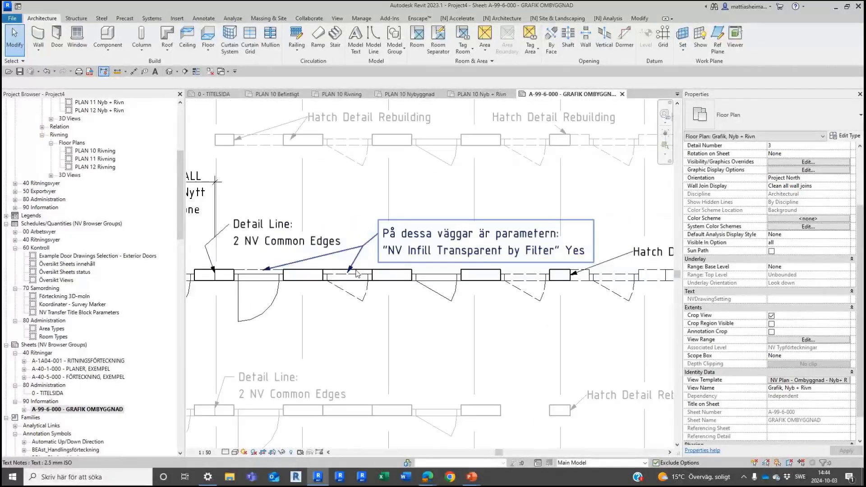
scroll(357, 278, "up", 1)
scroll(358, 279, "up", 2)
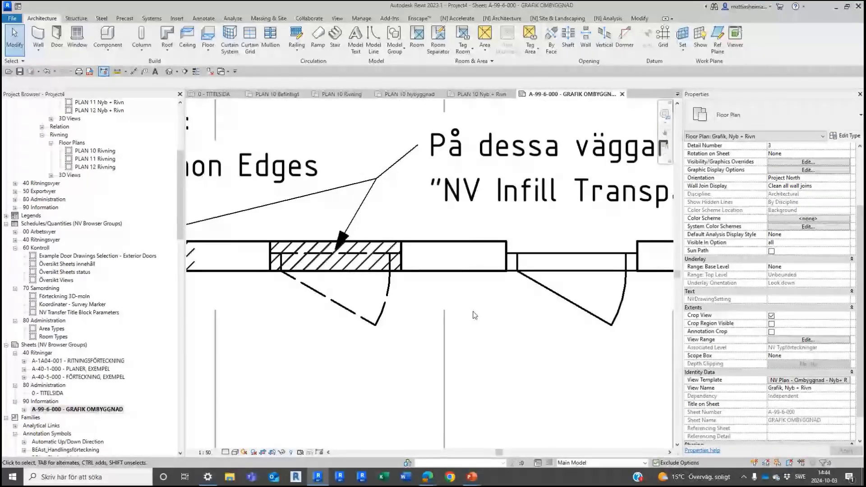
Step: Allow selecting design option elements and turn off NV Infill Transparent by Filter for the IVB 160 infill wall at the demolished door
left_click(655, 463)
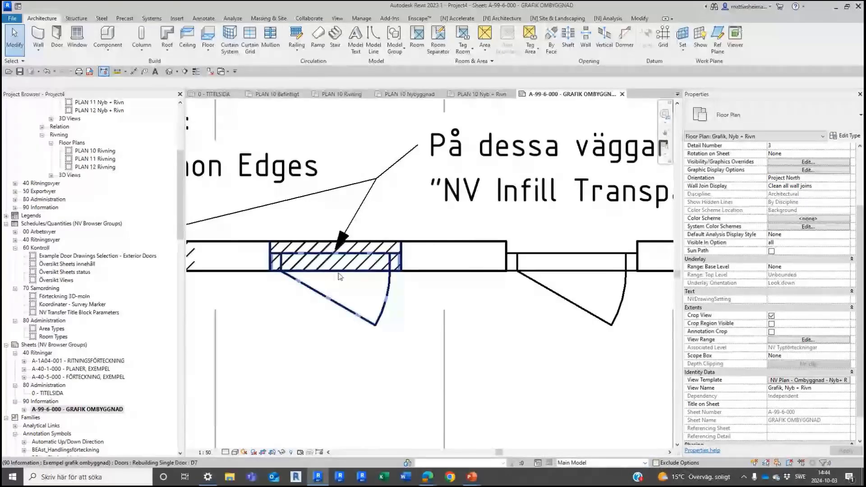
key("Tab")
key("Tab")
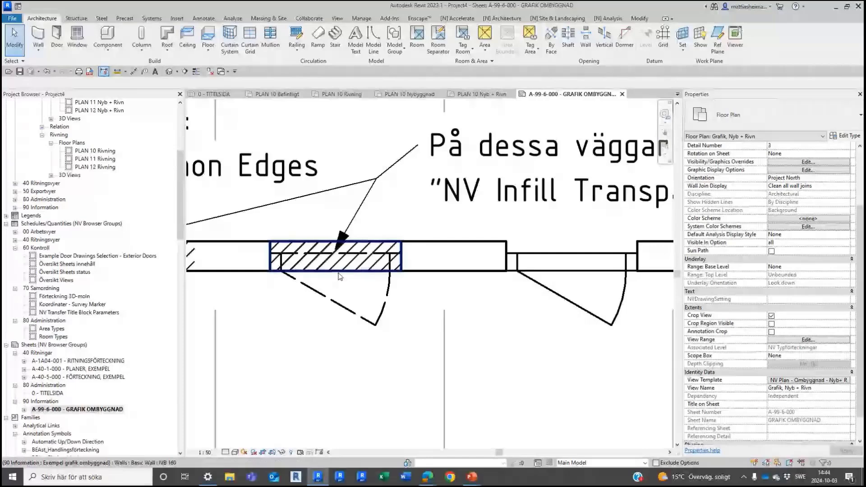
left_click(339, 276)
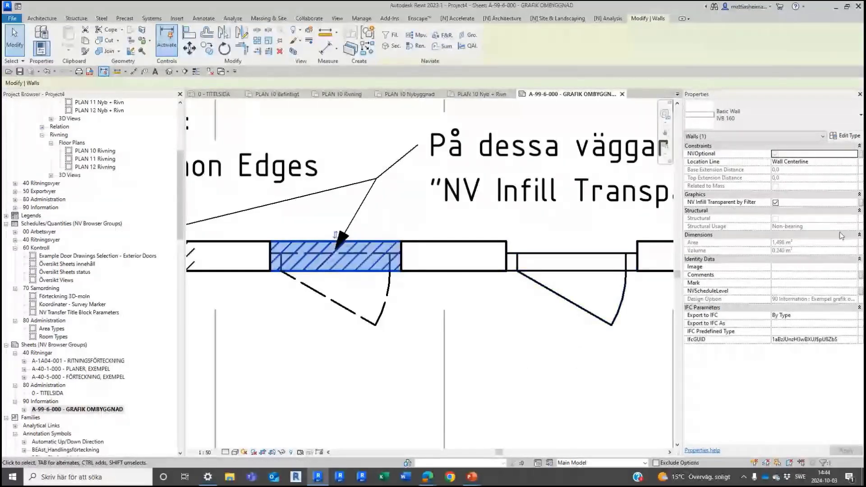
mouse_move(701, 205)
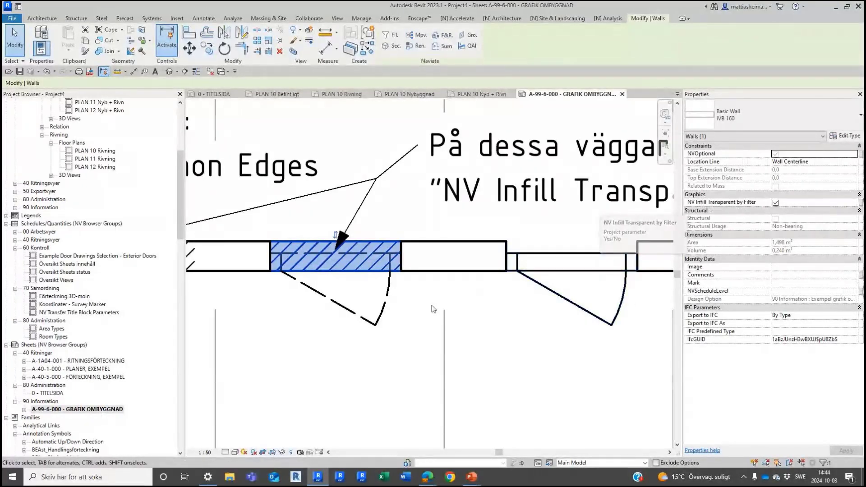
left_click(775, 203)
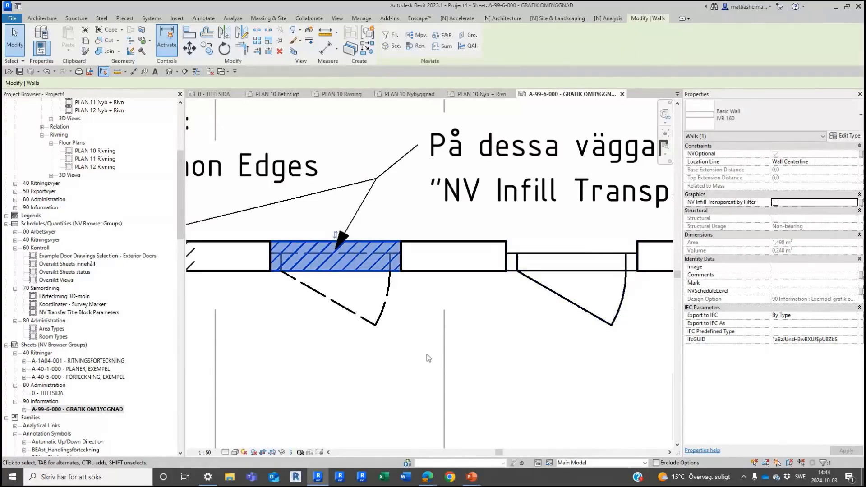
left_click(392, 378)
scroll(616, 448, "down", 3)
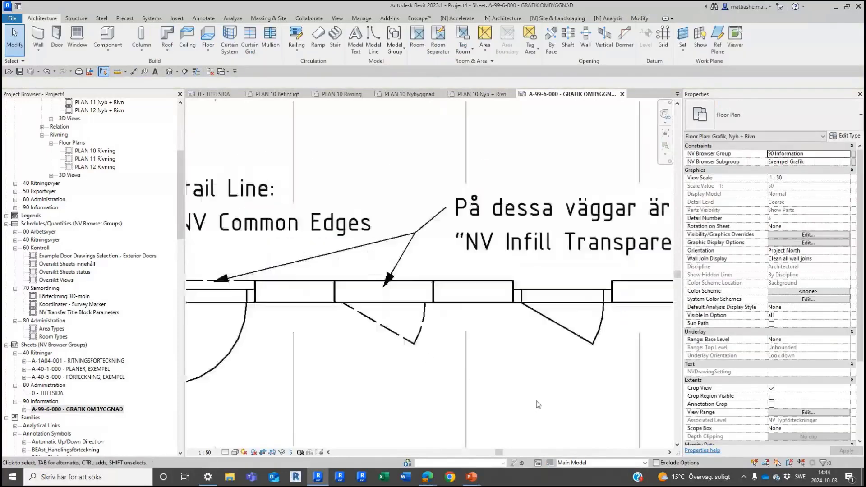
Step: Inspect the properties of the Hatch Detail Rebuilding item on the wall piece between the demolished doors in viewport 3
scroll(620, 415, "down", 3)
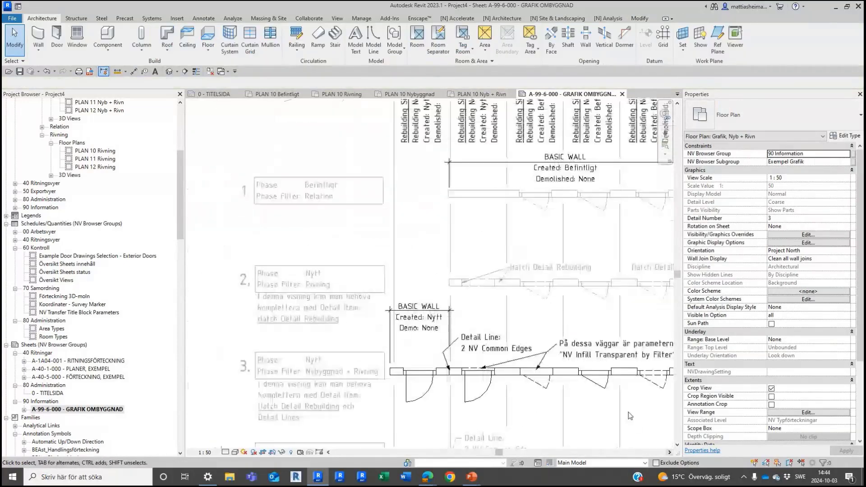
left_click(669, 452)
left_click(669, 452)
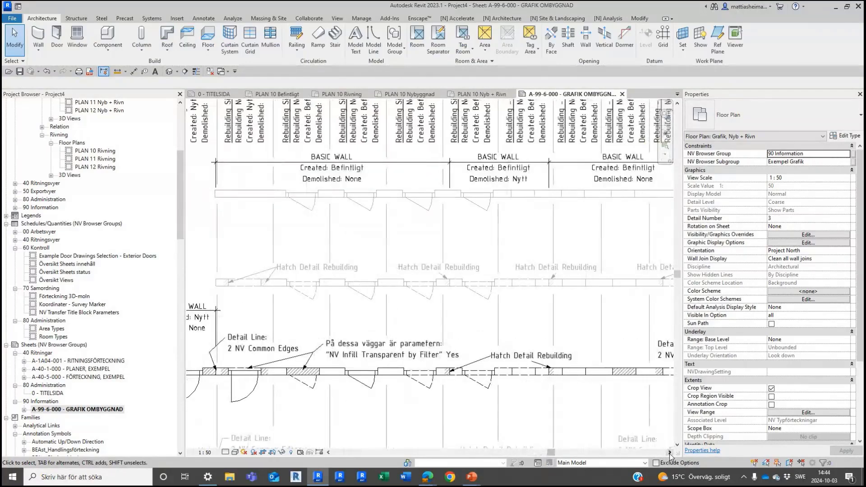
left_click(669, 452)
scroll(388, 382, "up", 5)
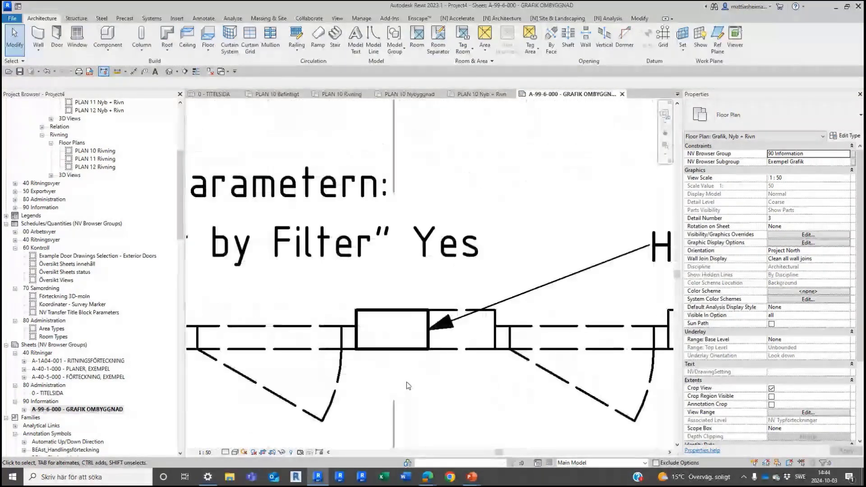
scroll(408, 384, "up", 3)
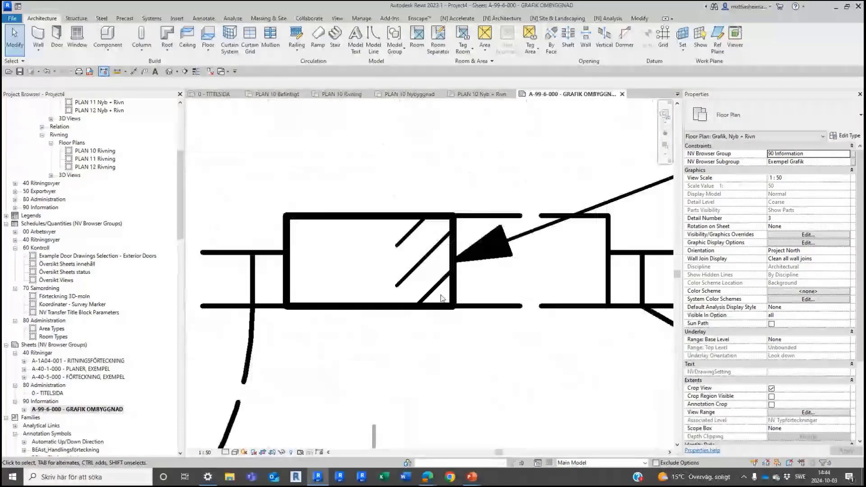
left_click(444, 297)
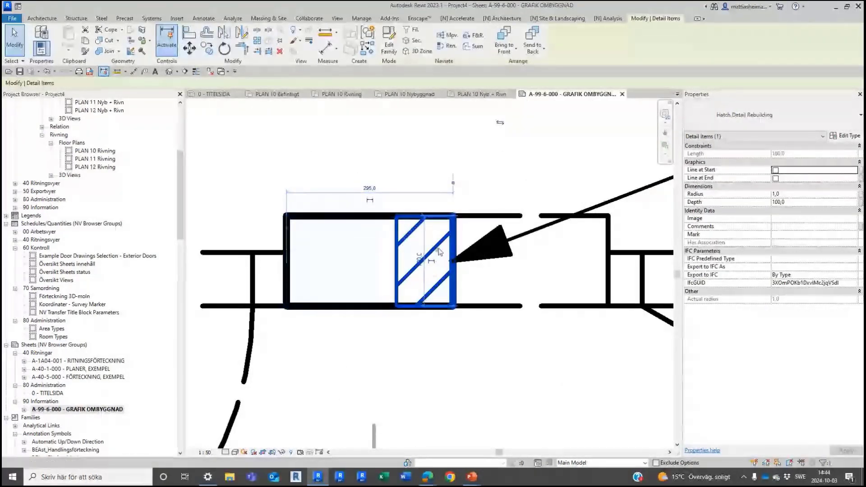
key("Escape")
Step: Examine the remaining Hatch Detail Rebuilding examples and the sheet's FÖRKLARINGAR text, and deactivate the viewport
scroll(422, 224, "down", 4)
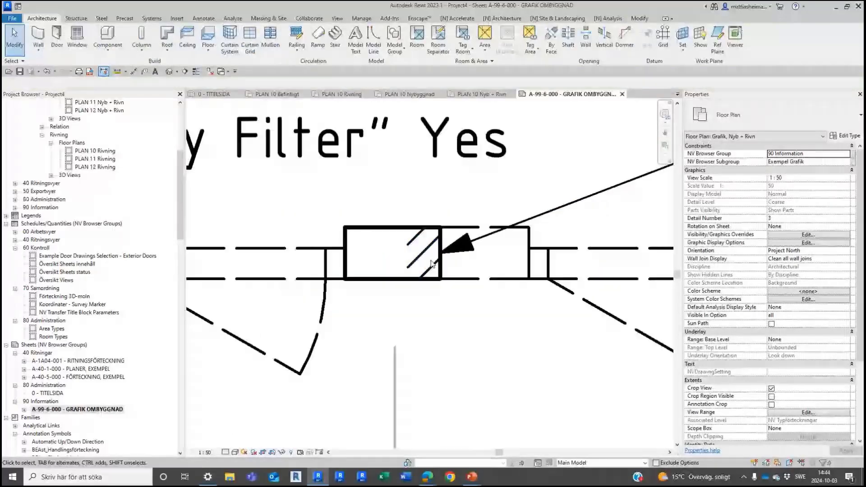
scroll(504, 330, "down", 4)
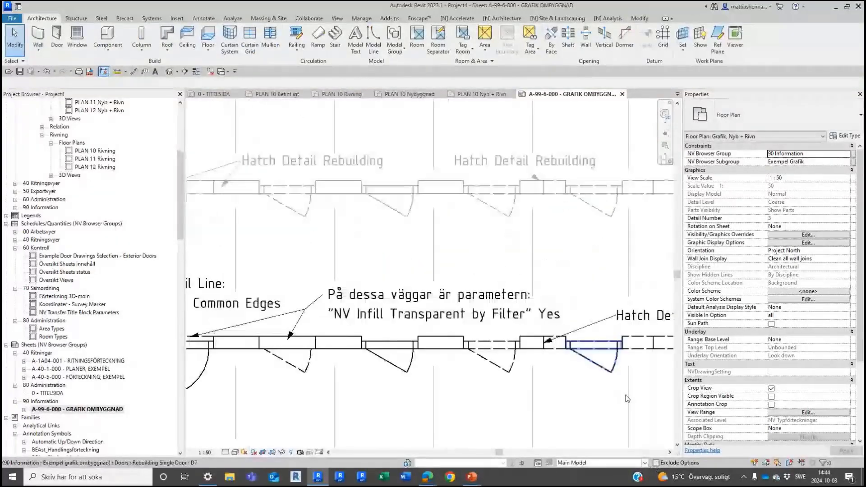
left_click(669, 452)
left_click(669, 452)
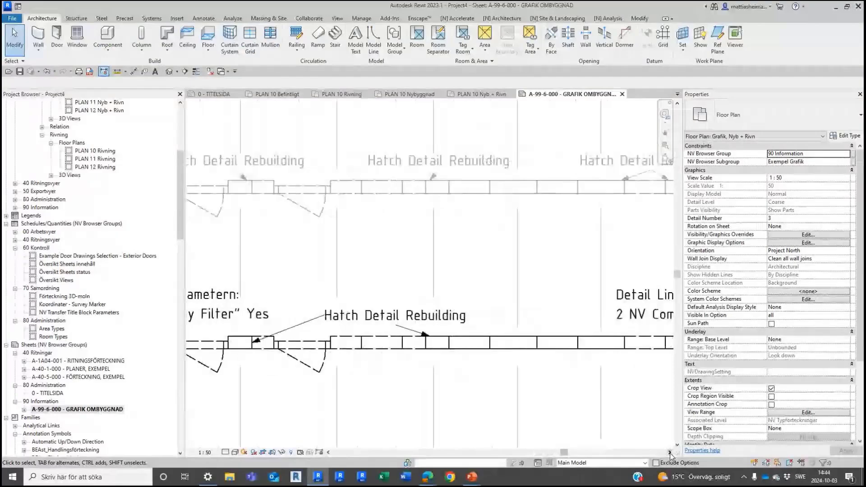
scroll(628, 409, "down", 2)
scroll(628, 409, "down", 3)
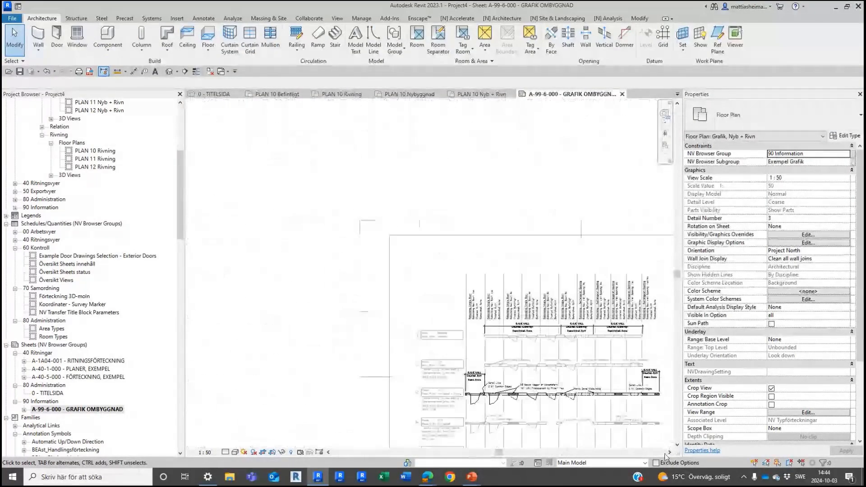
left_click(669, 452)
left_click(669, 452)
scroll(611, 333, "up", 4)
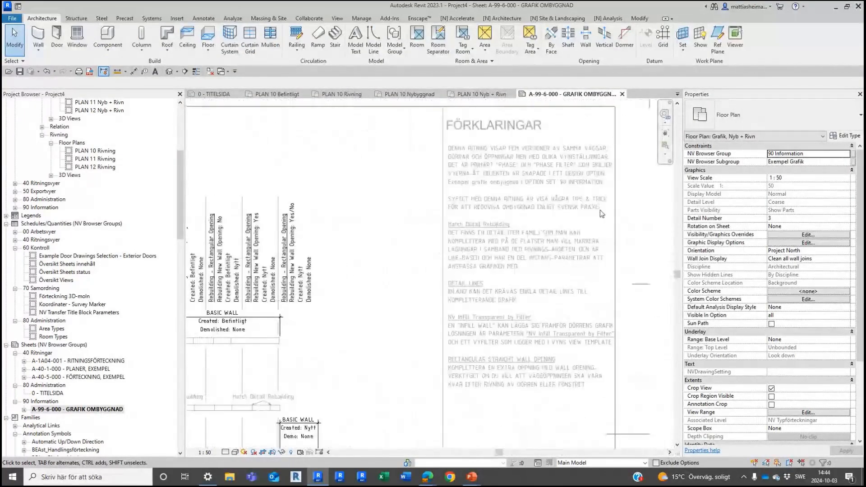
scroll(521, 237, "down", 5)
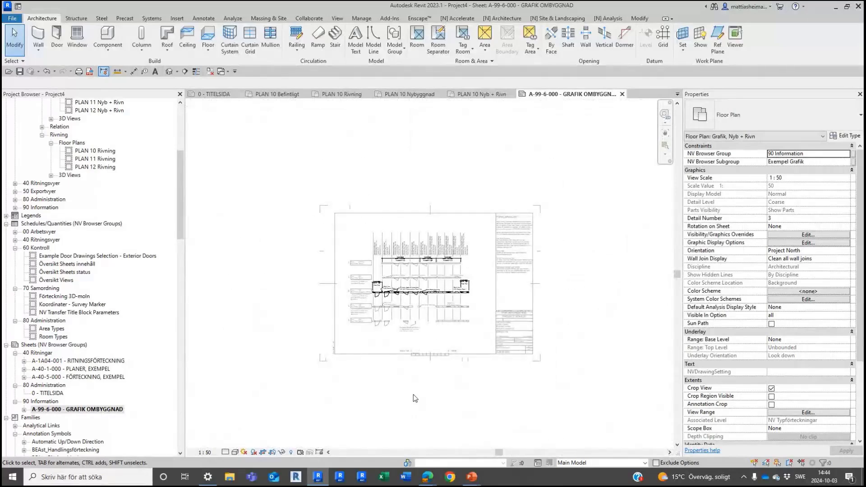
double_click(507, 408)
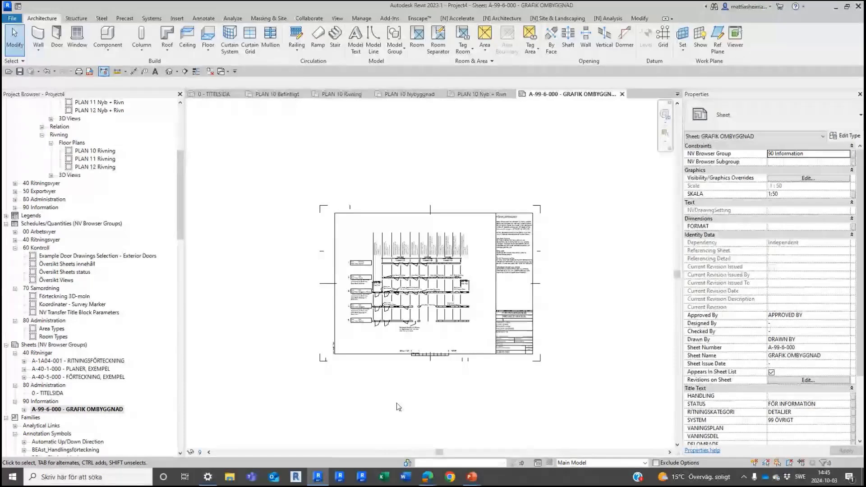
Step: Open the drafting view Ändringar i mallfilen from the 90 Information Template group and examine its NAVIATE 2023 and REBUILDING 2023 notes
left_click(15, 207)
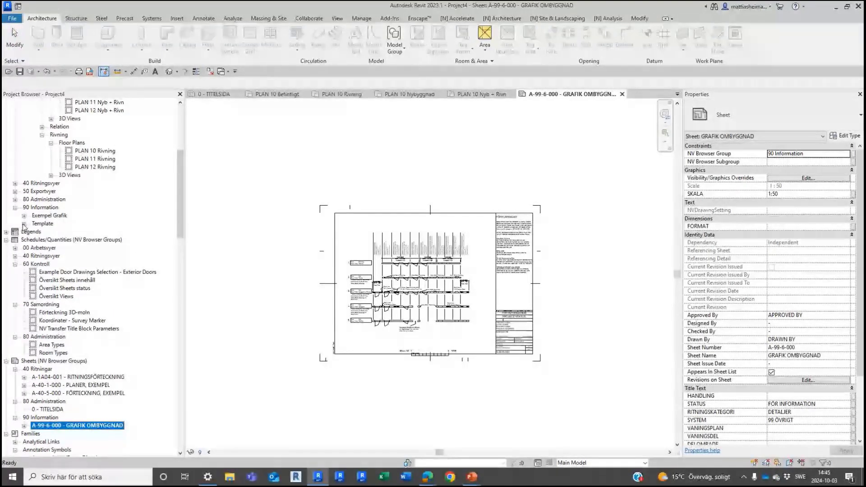
left_click(24, 223)
left_click(33, 231)
left_click(42, 240)
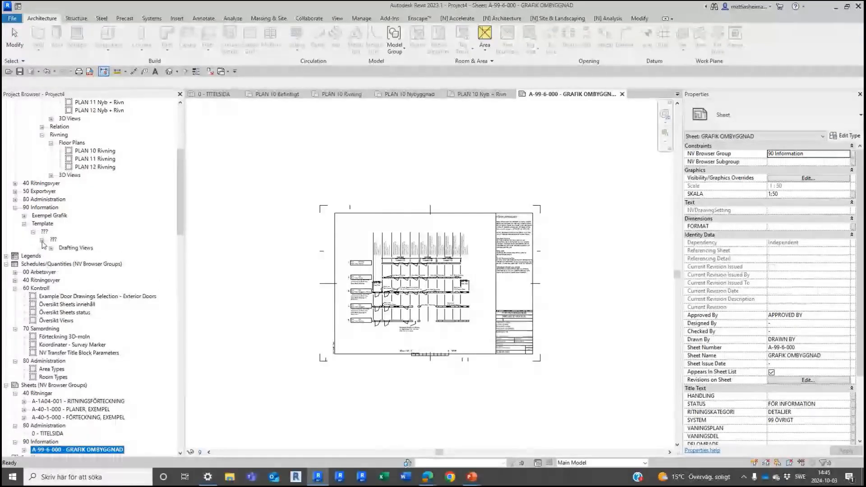
left_click(50, 248)
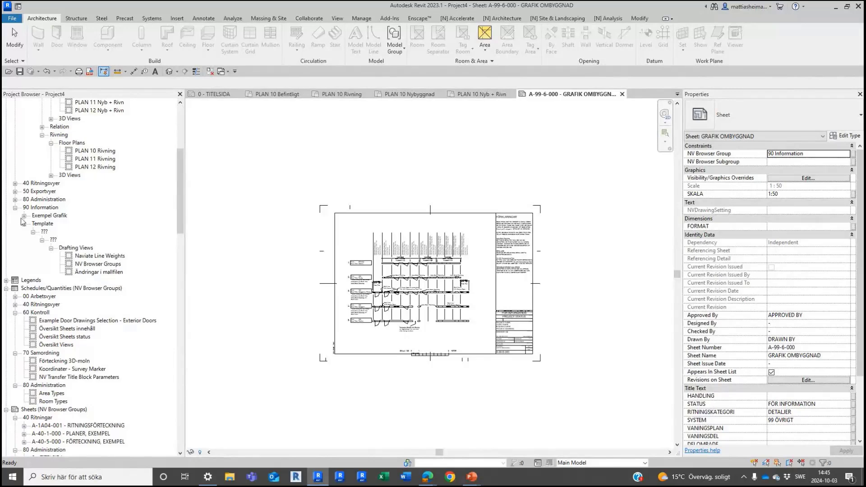
double_click(98, 272)
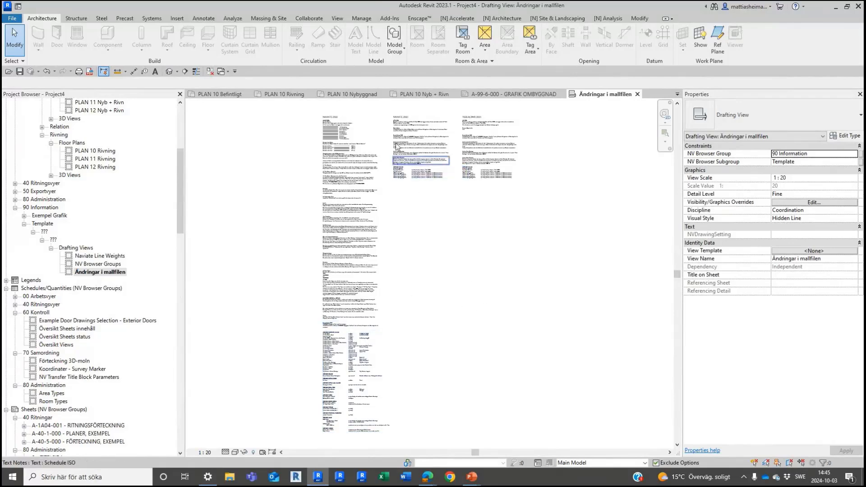
scroll(342, 135, "up", 5)
scroll(330, 150, "down", 3)
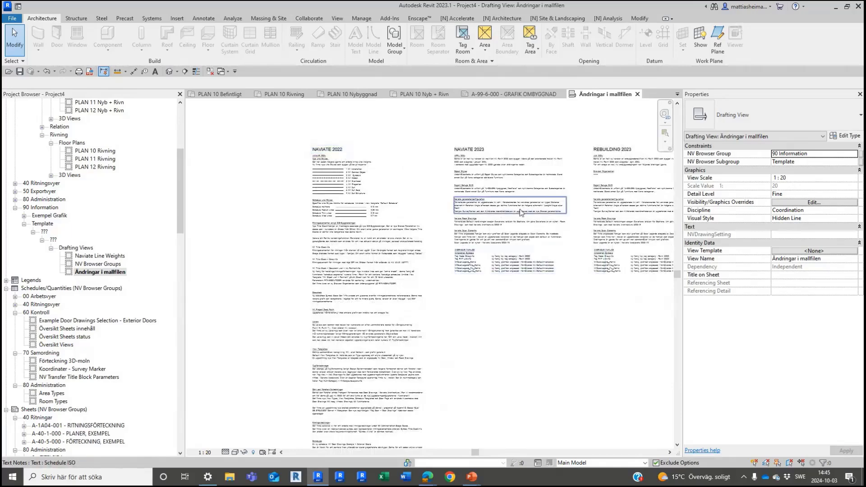
scroll(618, 166, "up", 3)
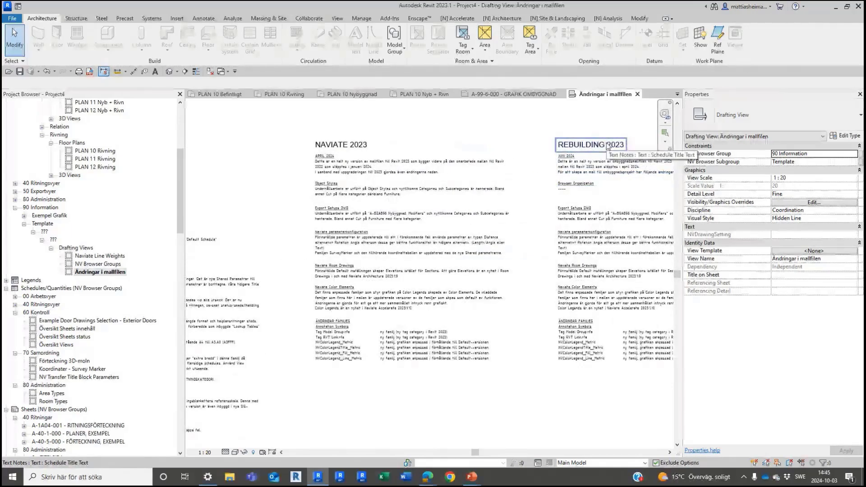
scroll(609, 174, "down", 4)
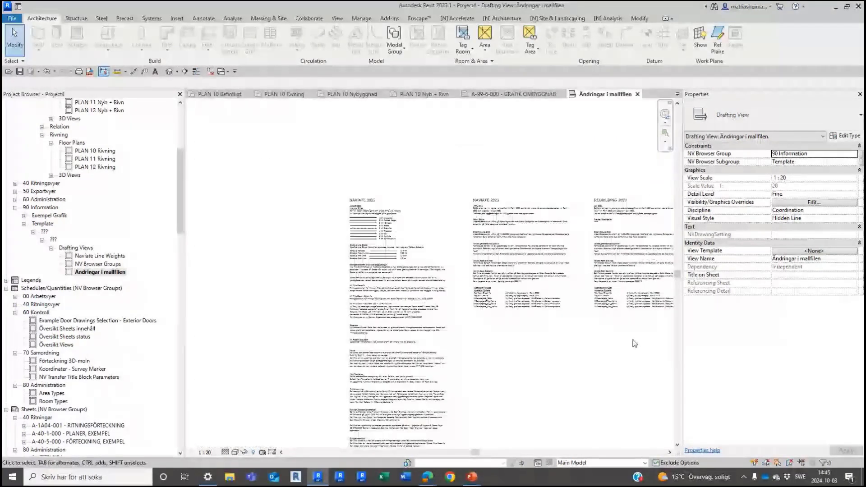
Step: Collapse the expanded schedule groups, sheet groups and the Annotation Symbols family category in the project tree
left_click(178, 218)
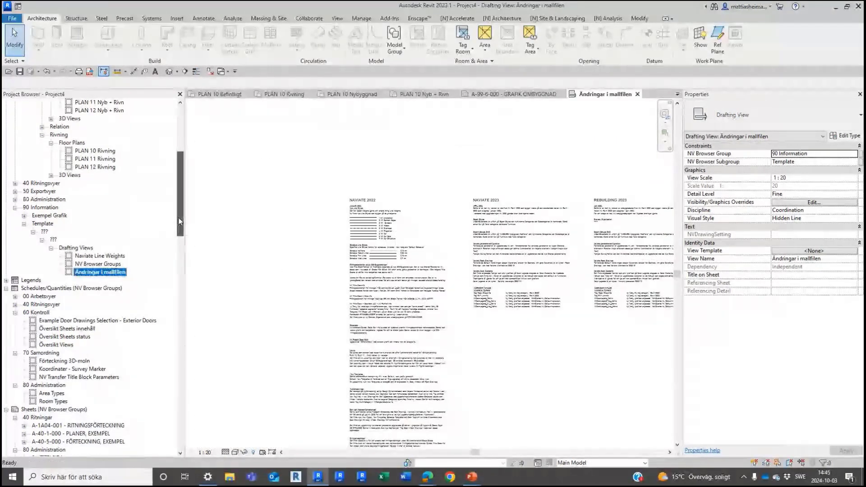
left_click_drag(179, 219, 178, 249)
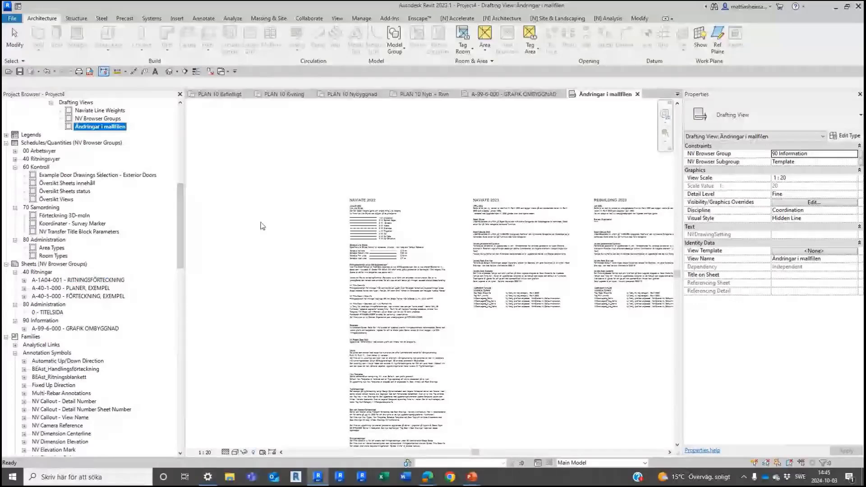
left_click(15, 168)
left_click(15, 175)
left_click(15, 183)
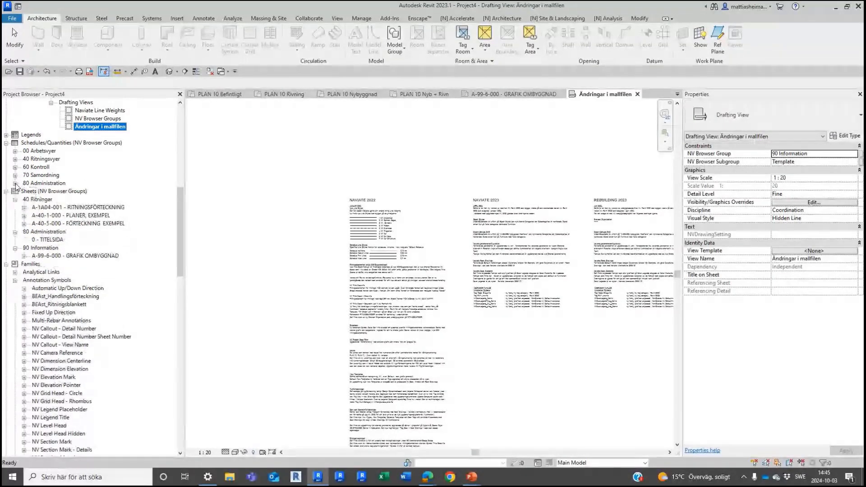
left_click(15, 199)
left_click(14, 207)
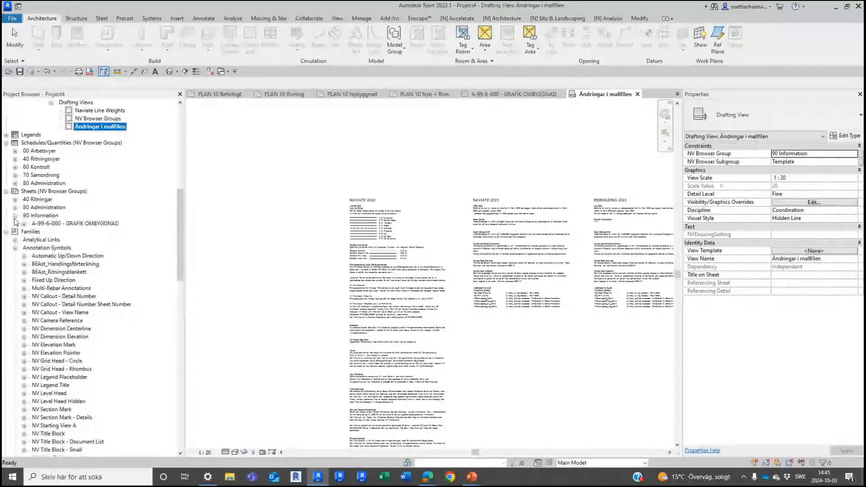
left_click(15, 215)
left_click(14, 239)
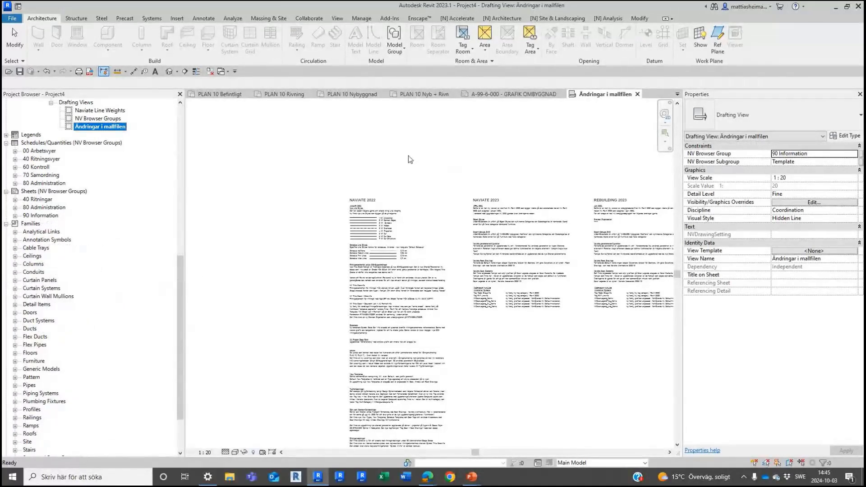
Step: Open the floor plan PLAN 10 Rivning at the demolished opening in the interior wall
scroll(185, 194, "up", 5)
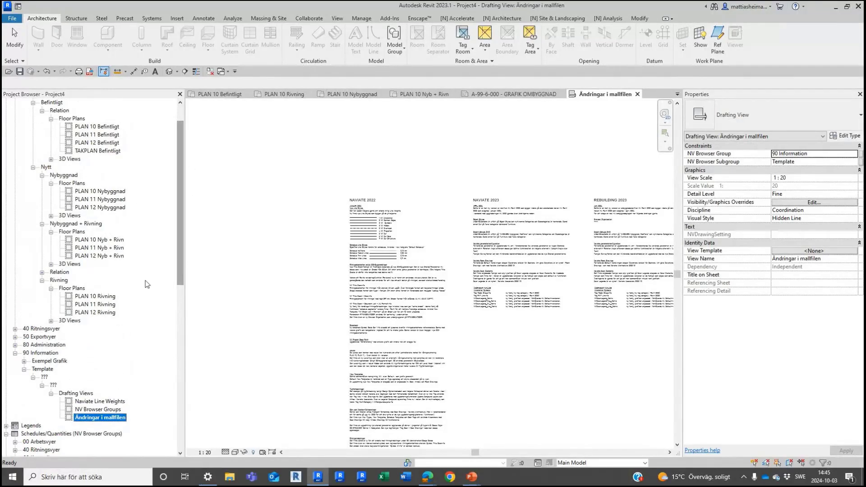
double_click(103, 298)
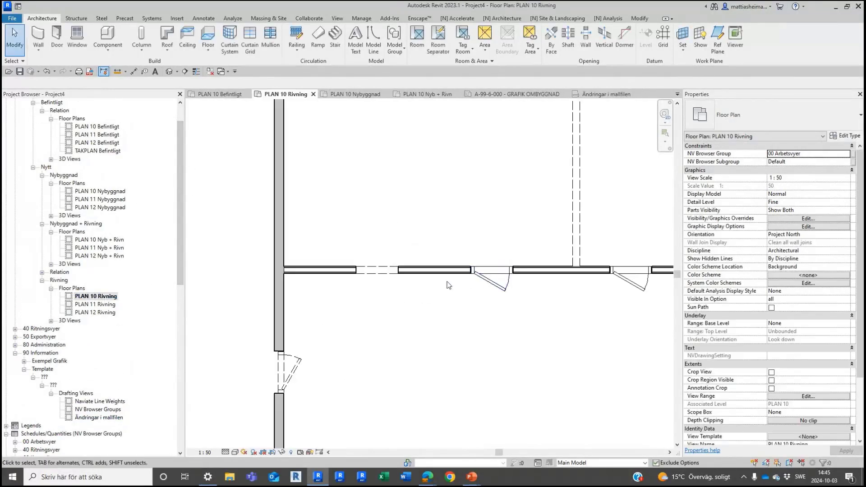
scroll(425, 277, "up", 4)
scroll(424, 278, "up", 2)
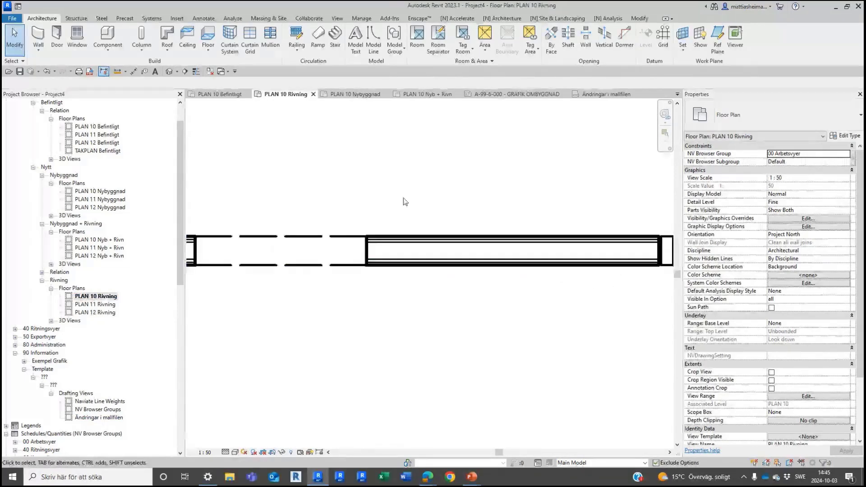
Step: Place a Hatch Detail Rebuilding detail component in the empty area below the wall, with Line at Start and Line at End off
left_click(208, 18)
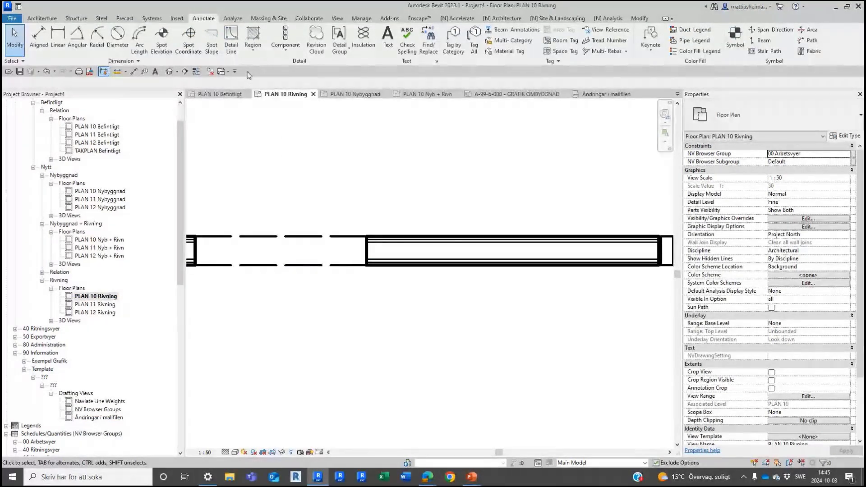
left_click(285, 54)
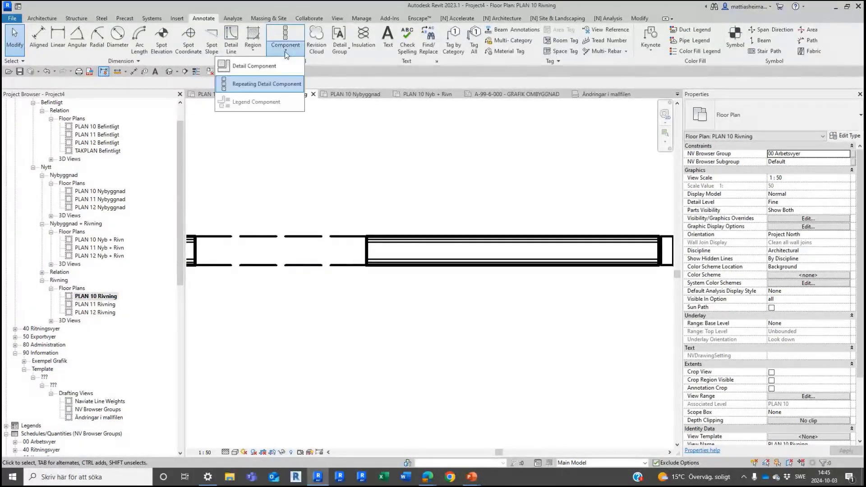
left_click(246, 64)
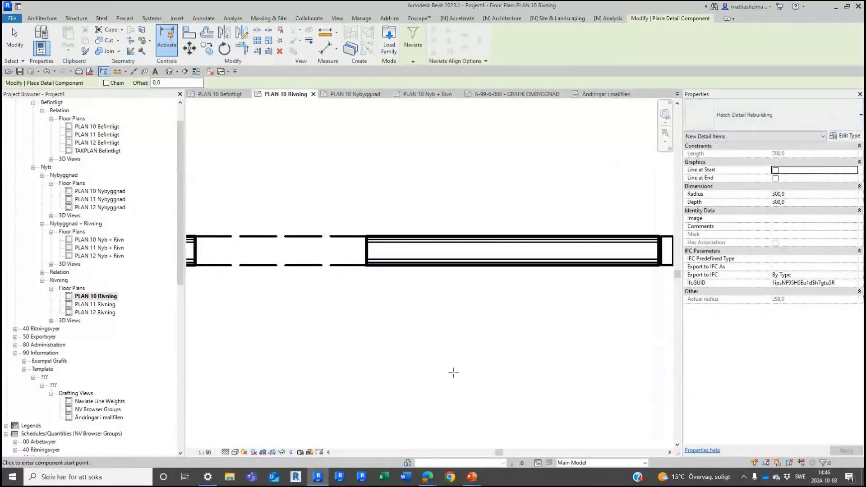
left_click(454, 330)
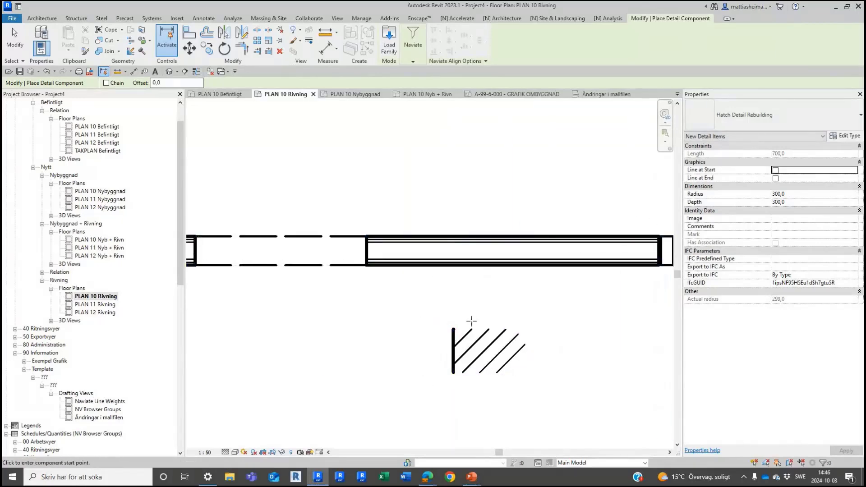
Step: Place a second Hatch Detail Rebuilding about 220 mm long beside the first with Line at Start and Line at End on, and select it
left_click(775, 170)
left_click(775, 179)
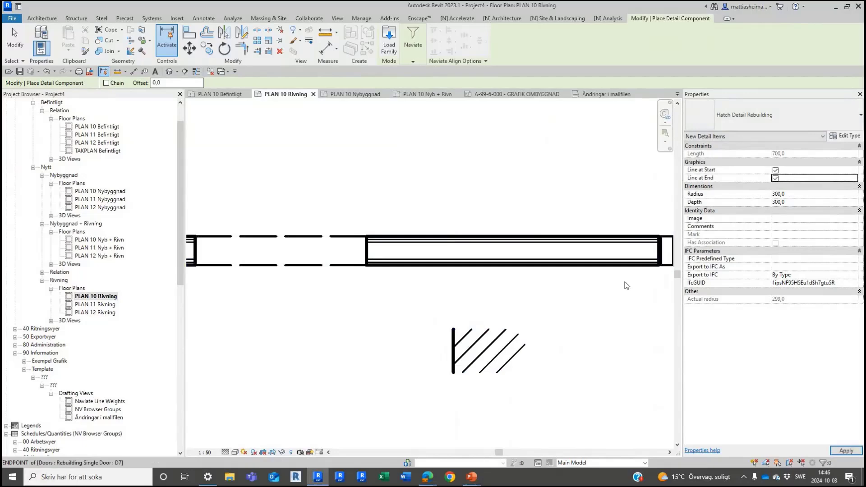
left_click(309, 384)
left_click(308, 332)
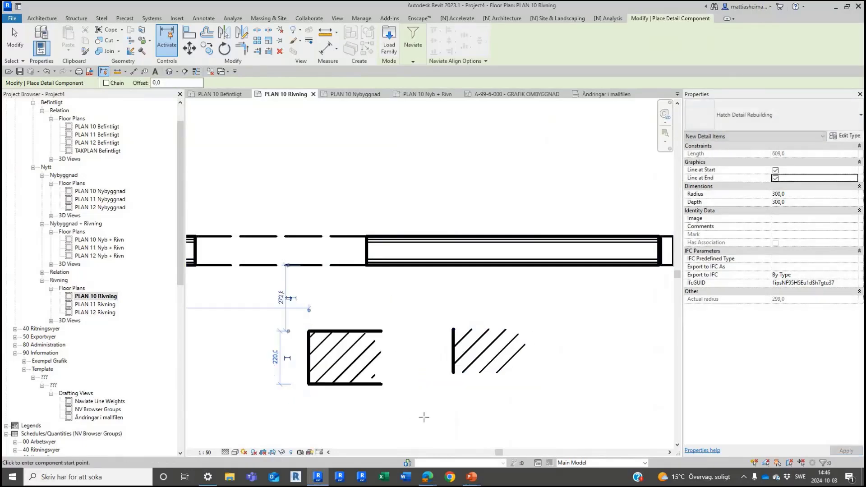
key("Escape")
key("Escape")
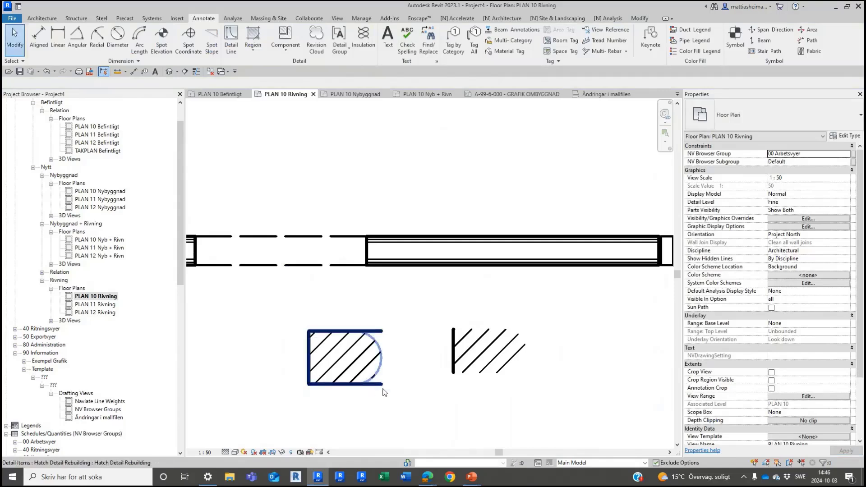
left_click(378, 385)
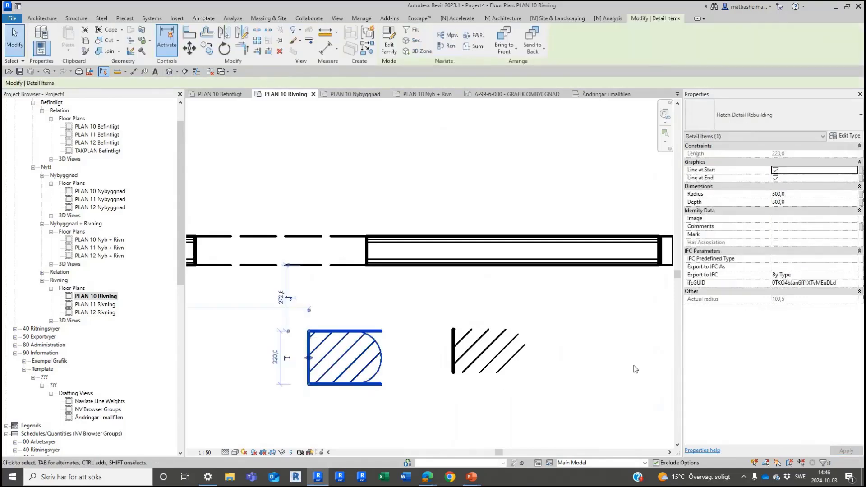
Step: Set the selected Hatch Detail Rebuilding component's Radius to 20 and Depth to 100
left_click(799, 194)
type("20")
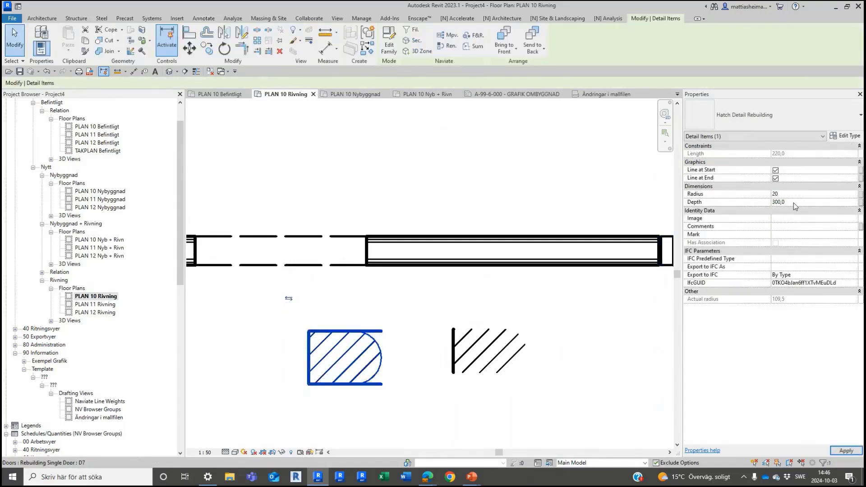
type("100")
key("Return")
left_click(411, 303)
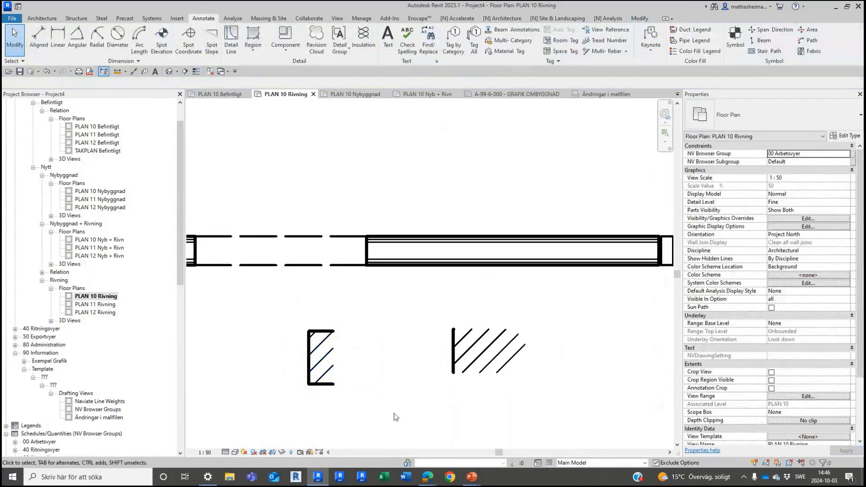
Step: Turn off Line at End for the shortened Hatch Detail Rebuilding component
left_click(333, 383)
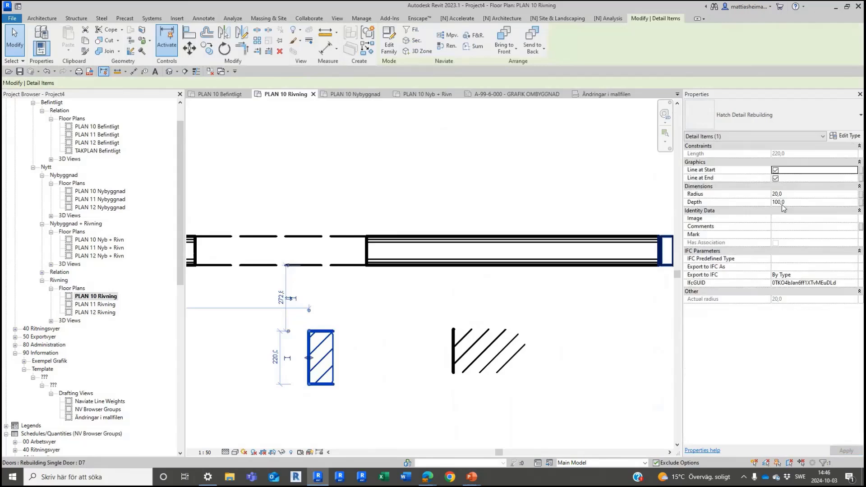
left_click(774, 178)
left_click(541, 383)
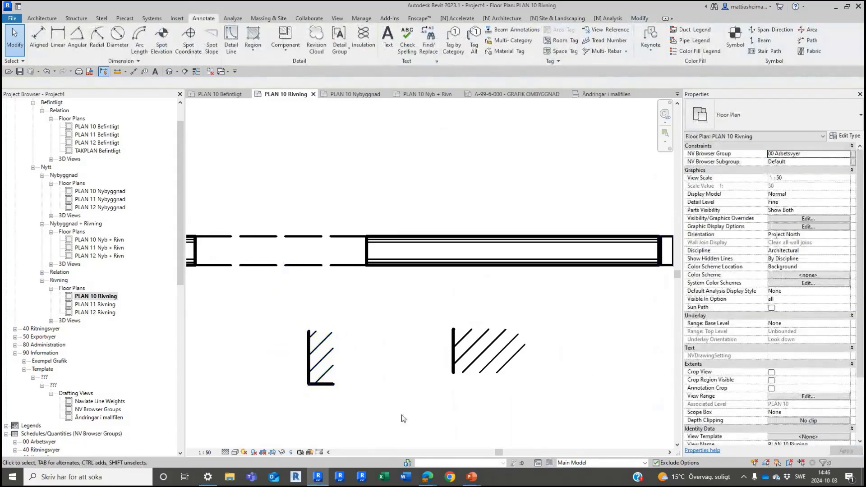
Step: Open the floor plan PLAN 10 Nybyggnad with the whole building outline in view
scroll(402, 418, "down", 3)
mouse_move(518, 427)
middle_mouse_down()
mouse_move(562, 220)
mouse_move(586, 219)
middle_mouse_up()
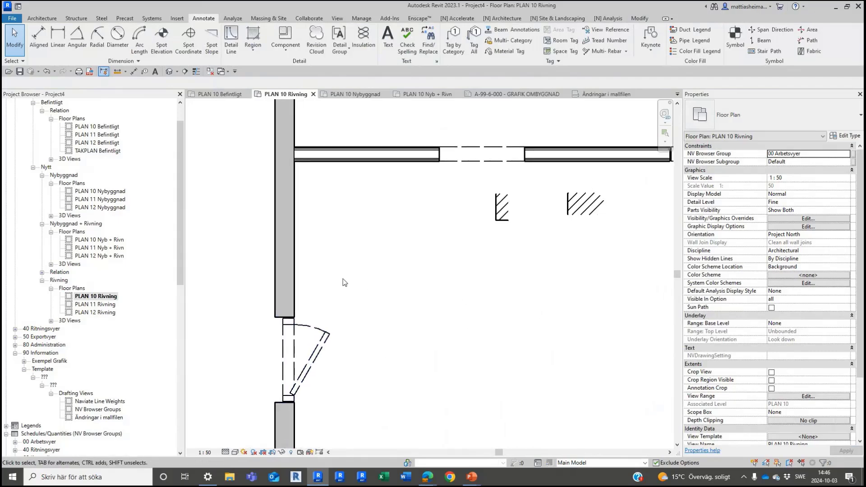
left_click(107, 193)
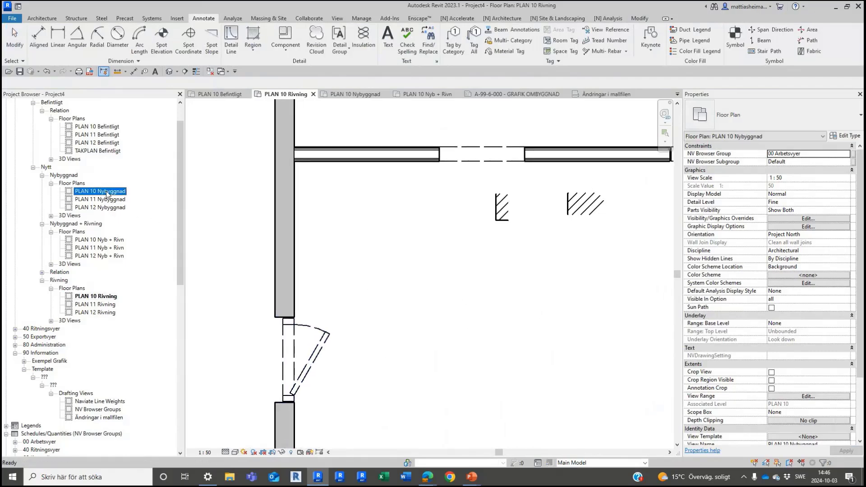
double_click(107, 192)
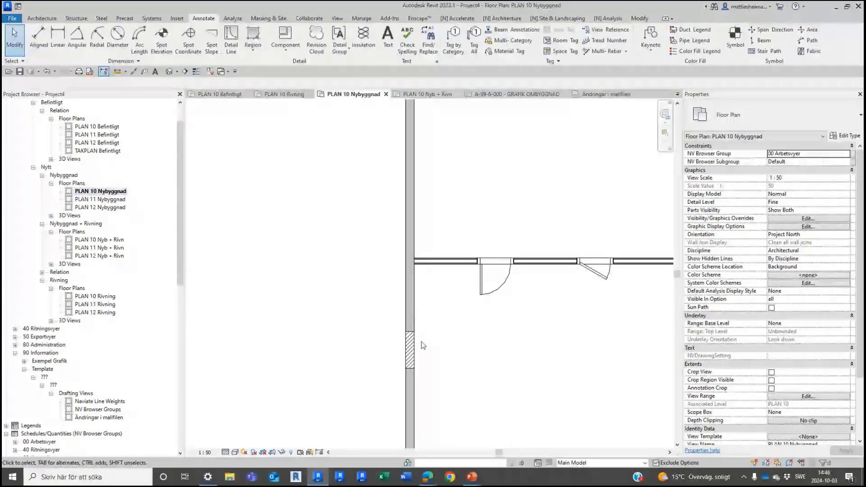
scroll(537, 357, "down", 1)
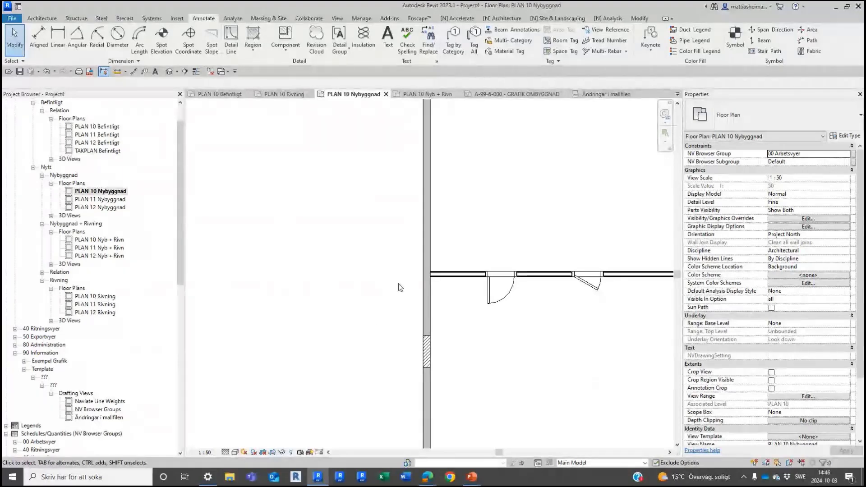
scroll(510, 321, "down", 4)
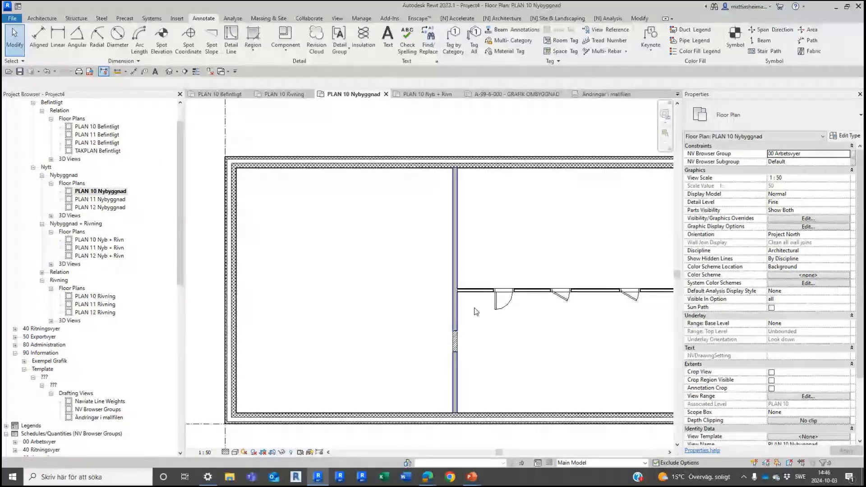
scroll(475, 311, "down", 4)
middle_click_drag(551, 338, 435, 386)
scroll(359, 409, "down", 1)
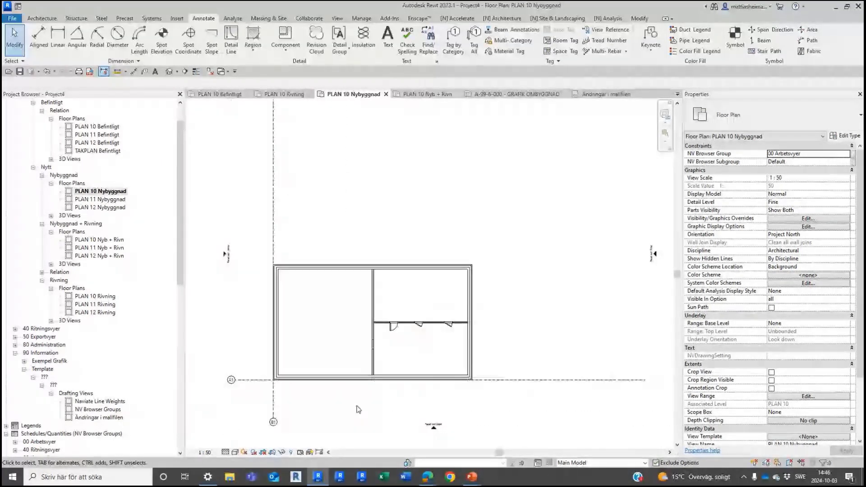
scroll(358, 409, "up", 1)
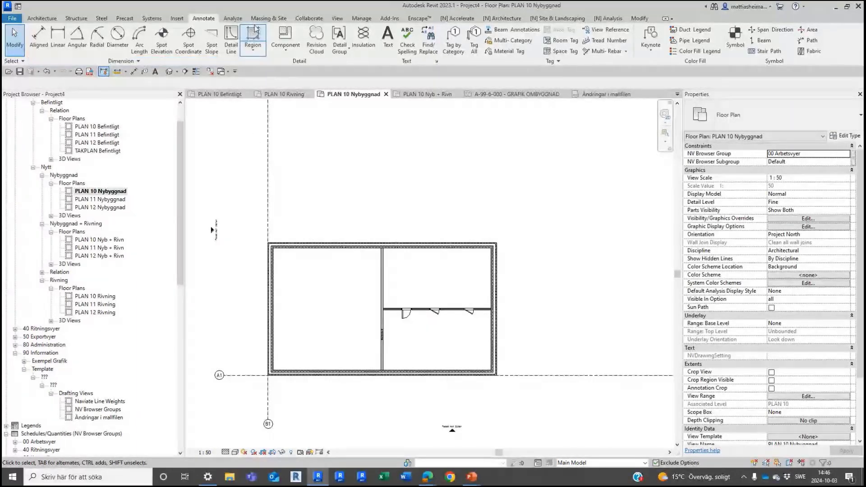
Step: Draw a horizontal section of type Detail Number Sheet Number across the full width of the building, extending beyond both exterior side walls
key("alt+w")
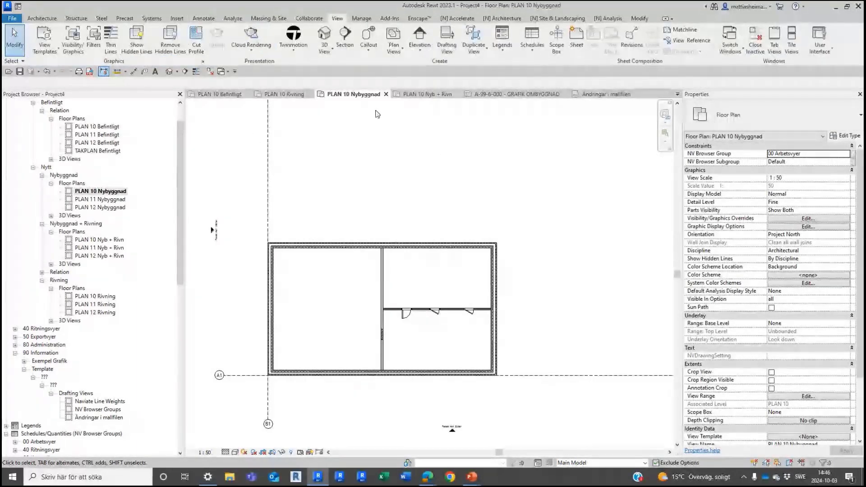
key("s")
key("e")
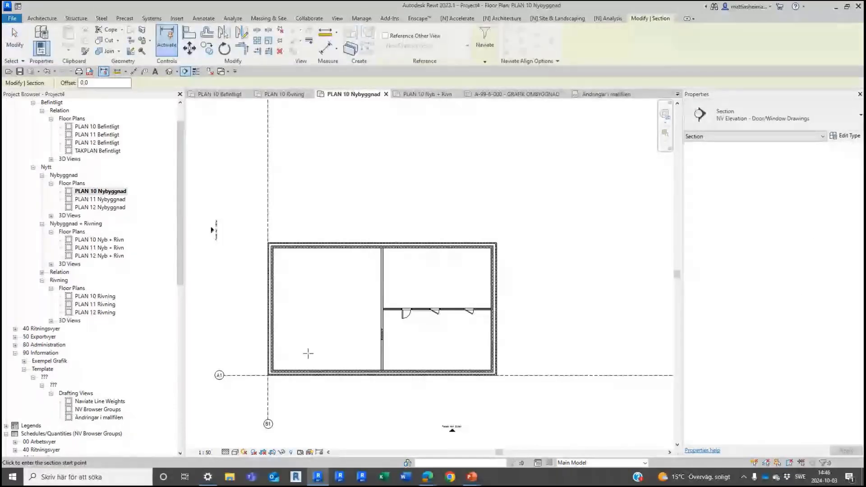
left_click(244, 334)
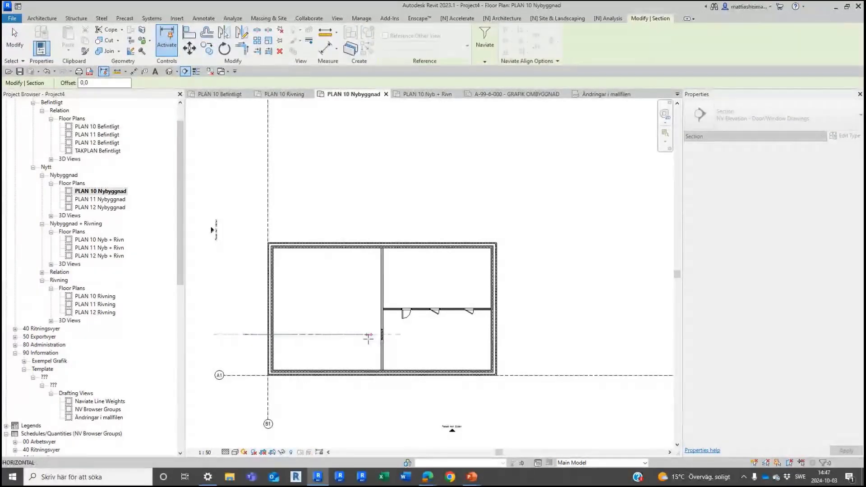
key("Escape")
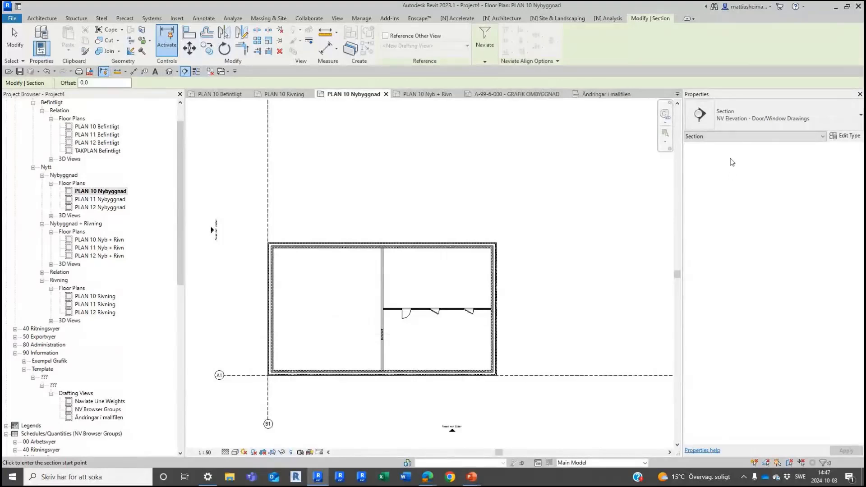
left_click(741, 119)
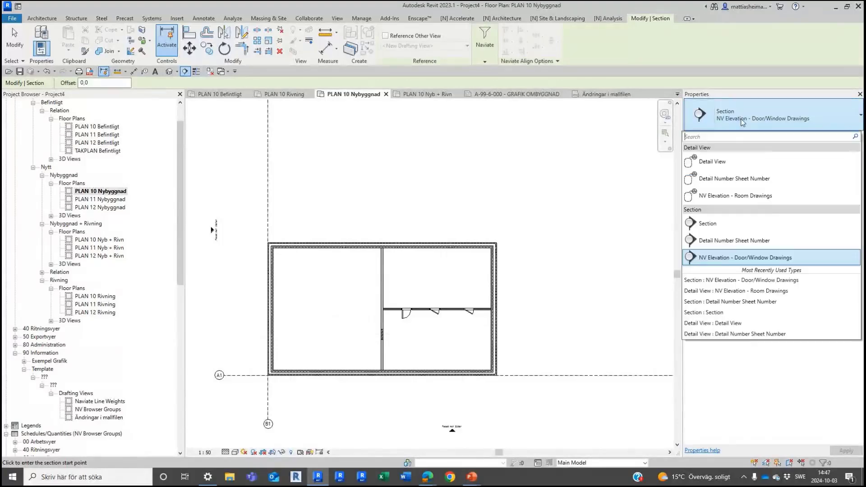
left_click(717, 223)
left_click(760, 124)
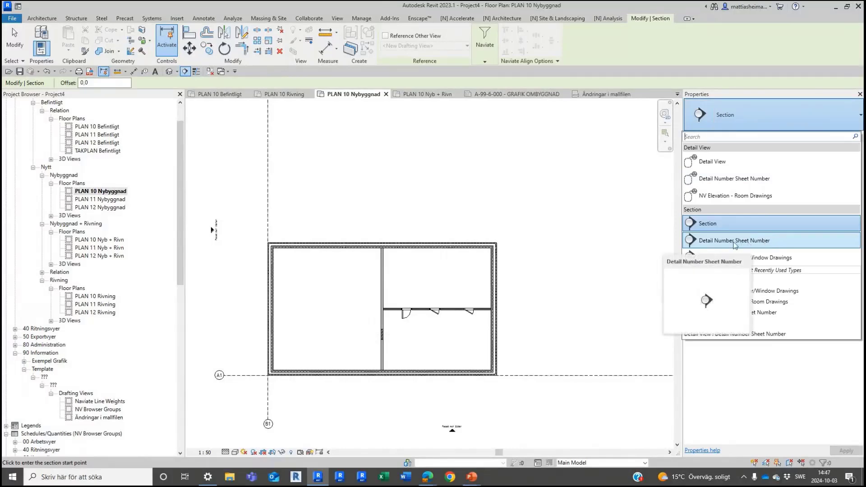
left_click(780, 244)
left_click(245, 314)
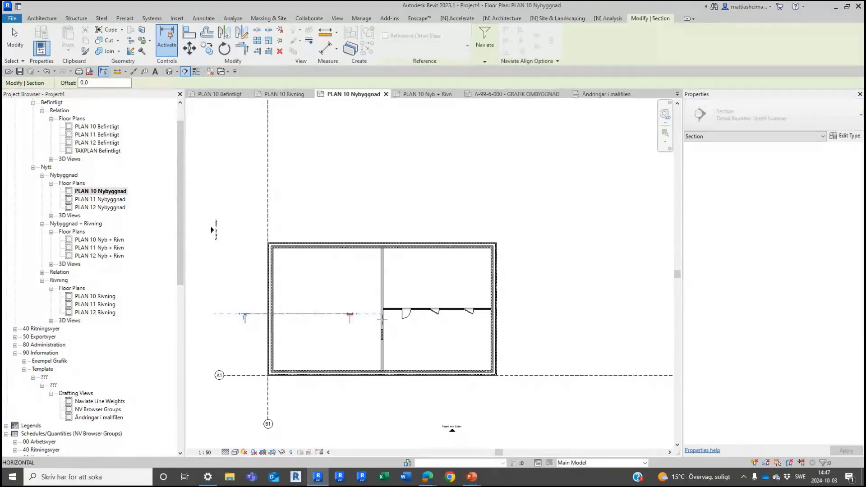
left_click(511, 318)
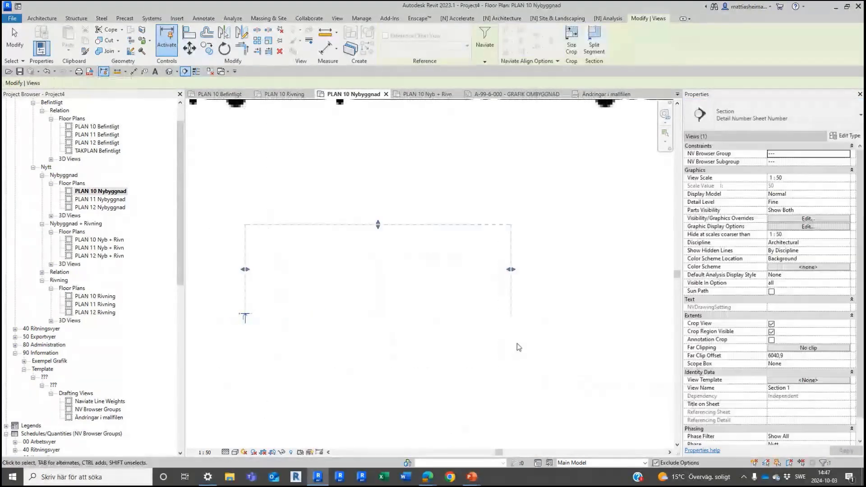
Step: Examine the arrow head and reference labels at the new section line's left end and the arrows in the section marking example
scroll(234, 332, "up", 4)
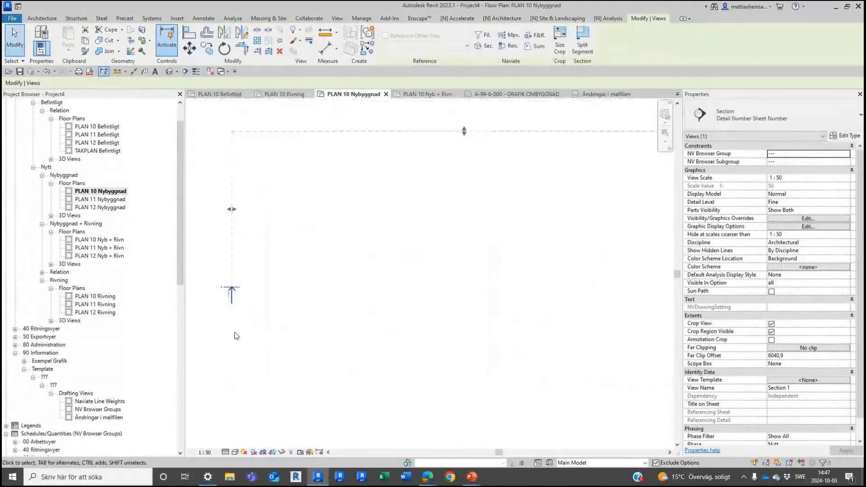
left_click(273, 324)
scroll(311, 323, "down", 4)
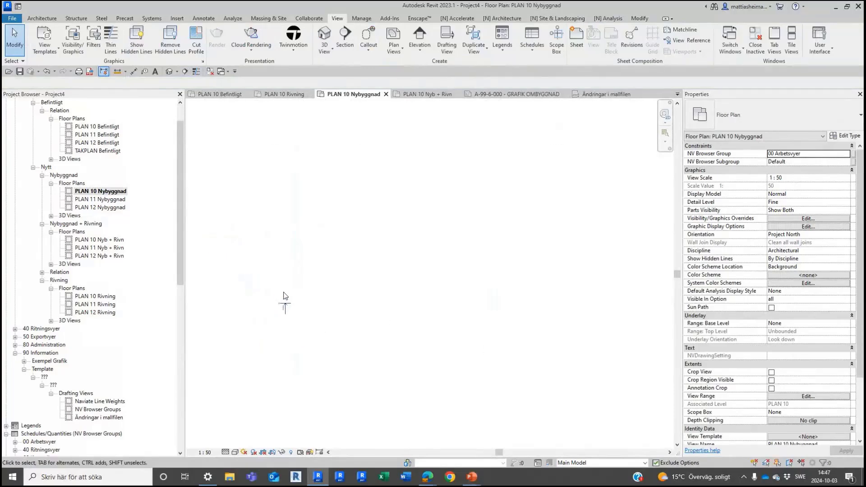
scroll(404, 341, "up", 4)
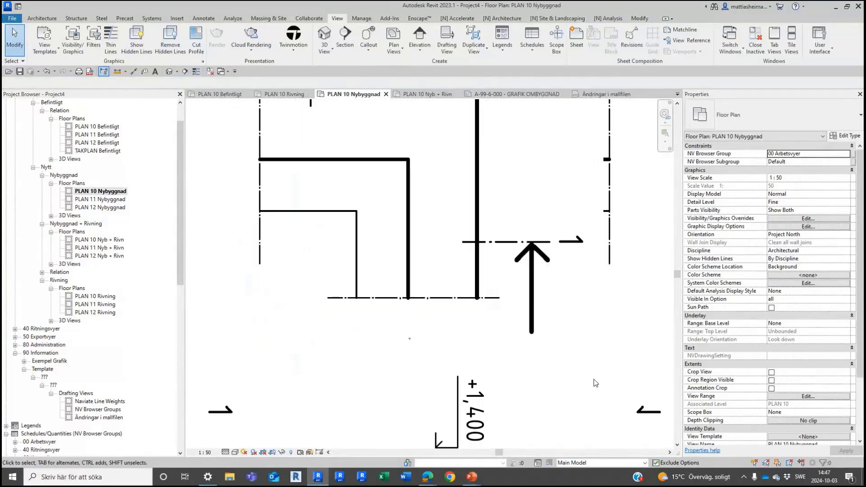
scroll(596, 382, "down", 4)
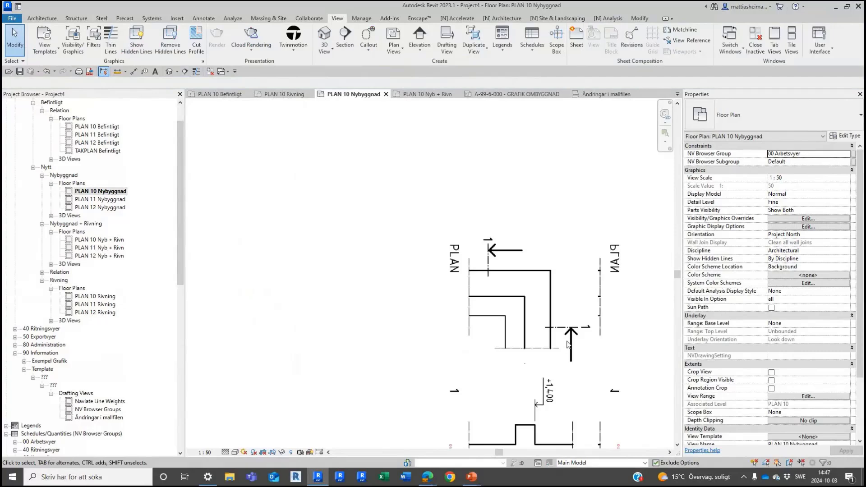
scroll(568, 344, "up", 8)
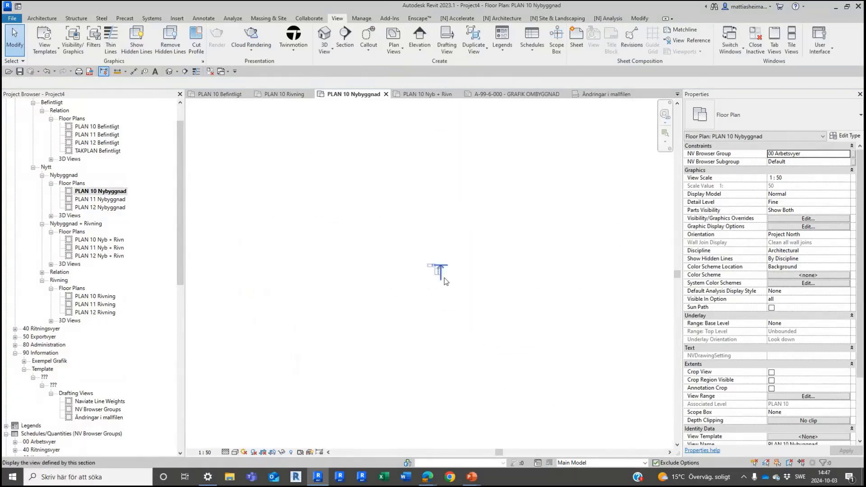
scroll(444, 281, "up", 6)
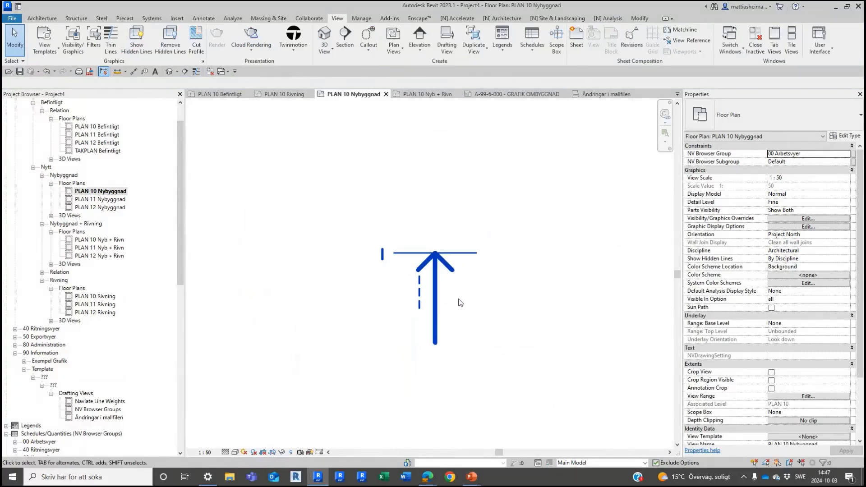
scroll(407, 257, "down", 1)
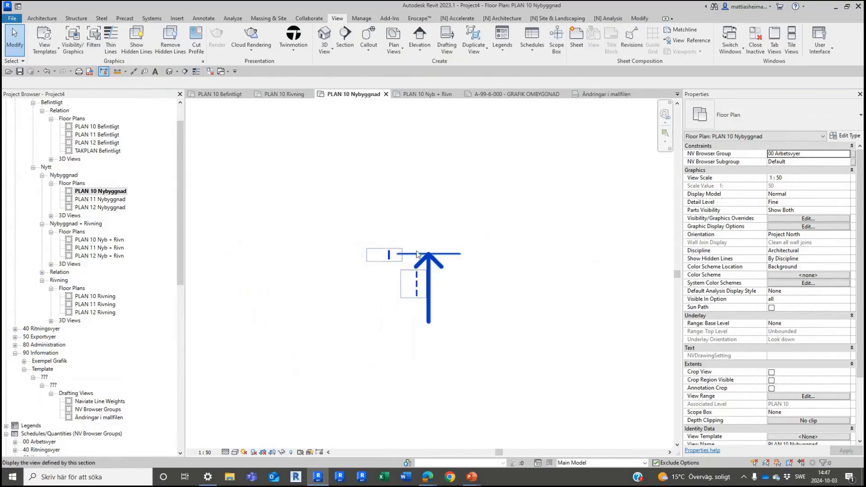
Step: Select the new section line and cycle the section head symbol at its left end
left_click(428, 289)
scroll(356, 270, "down", 3)
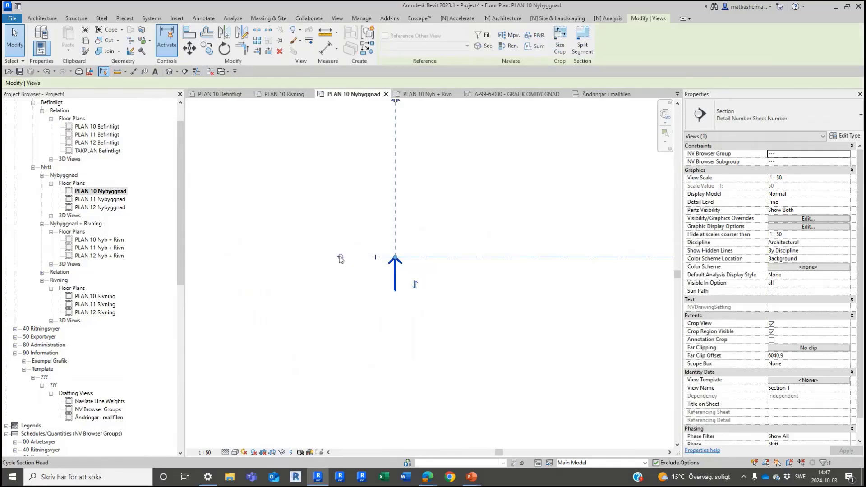
left_click(340, 258)
left_click(341, 257)
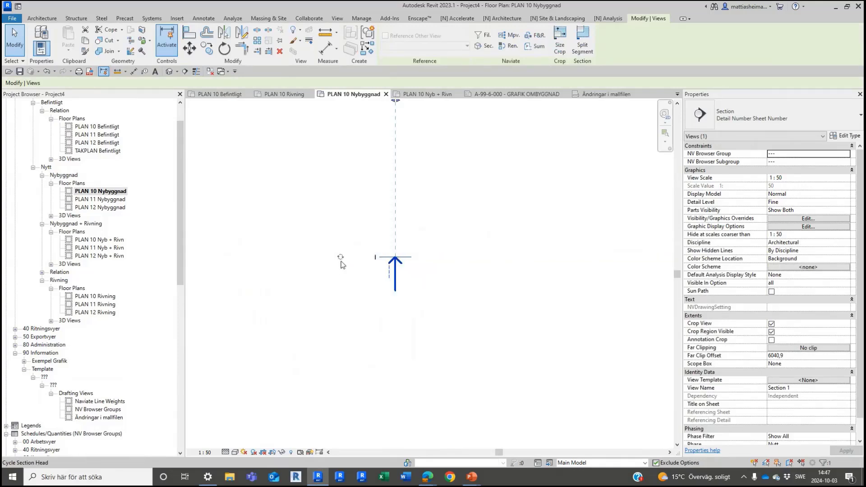
scroll(400, 272, "up", 3)
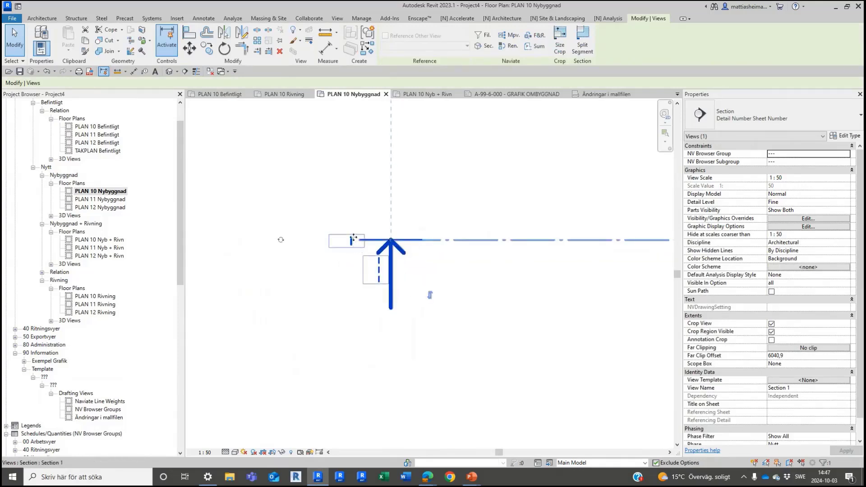
left_click(379, 309)
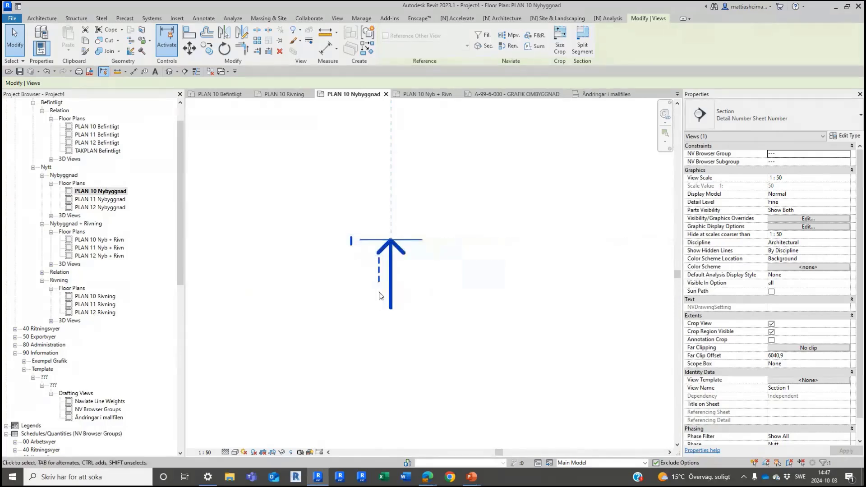
left_click(390, 288)
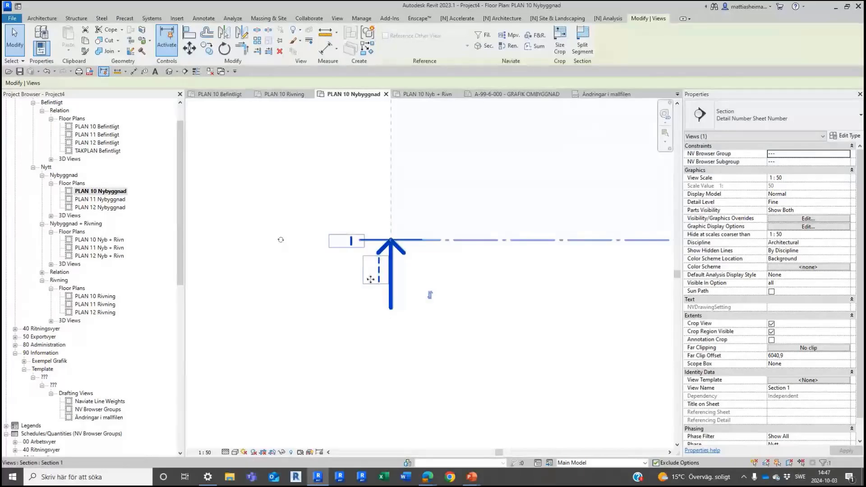
left_click(281, 241)
left_click(281, 242)
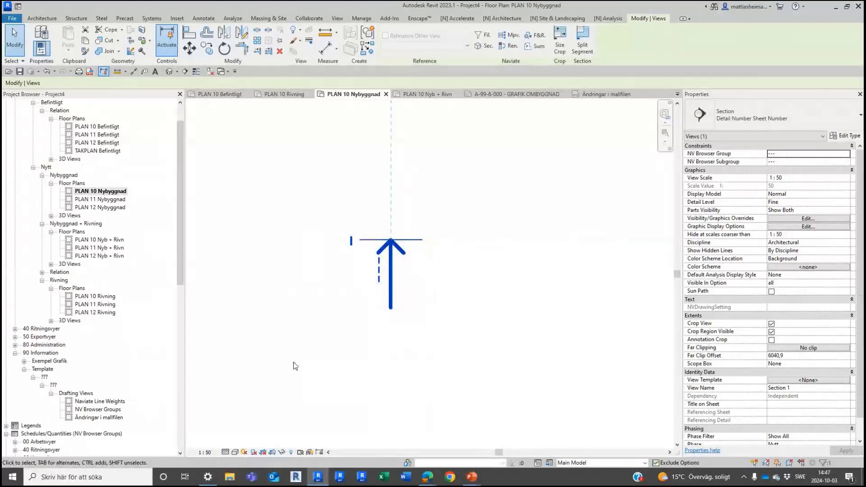
left_click(300, 237)
key("Escape")
Step: Clear the section selection and examine the section head at the right end of the line
scroll(484, 345, "down", 1)
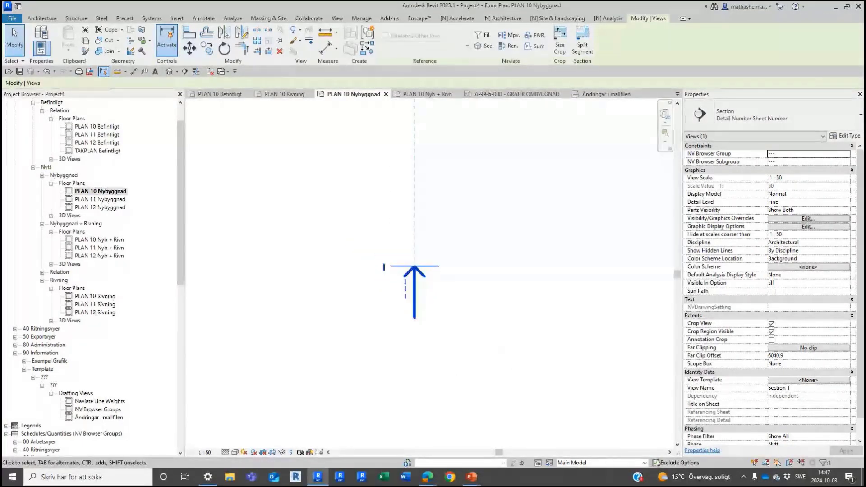
left_click(669, 452)
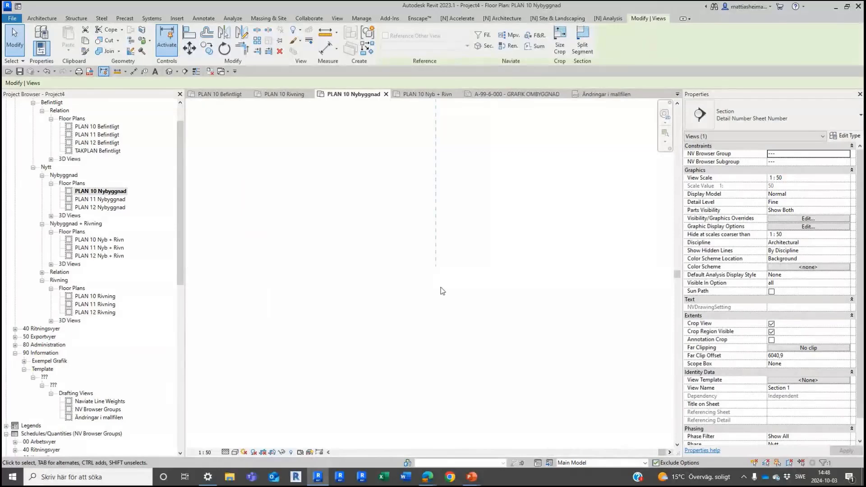
left_click(417, 271)
left_click(417, 271)
left_click_drag(179, 229, 341, 266)
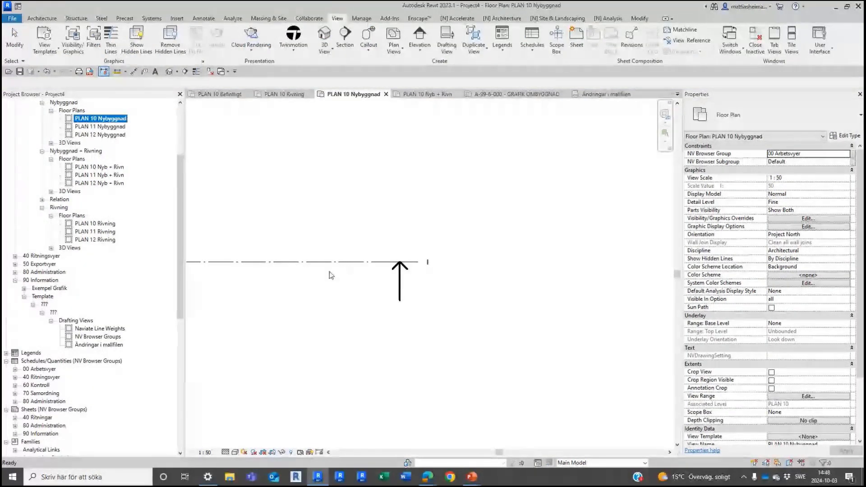
Step: Expand the 40 Ritningar sheet group and open the drawing list sheet A-1A04-001 - RITNINGSFÖRTECKNING
left_click_drag(180, 305, 184, 371)
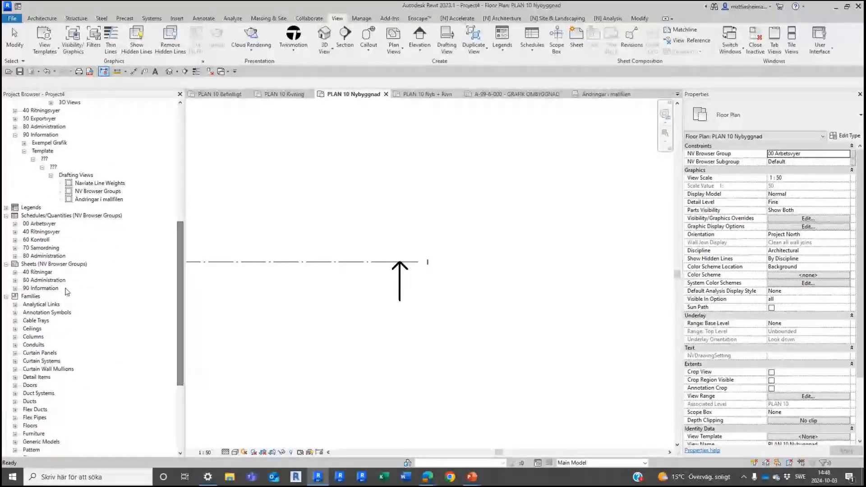
left_click(45, 272)
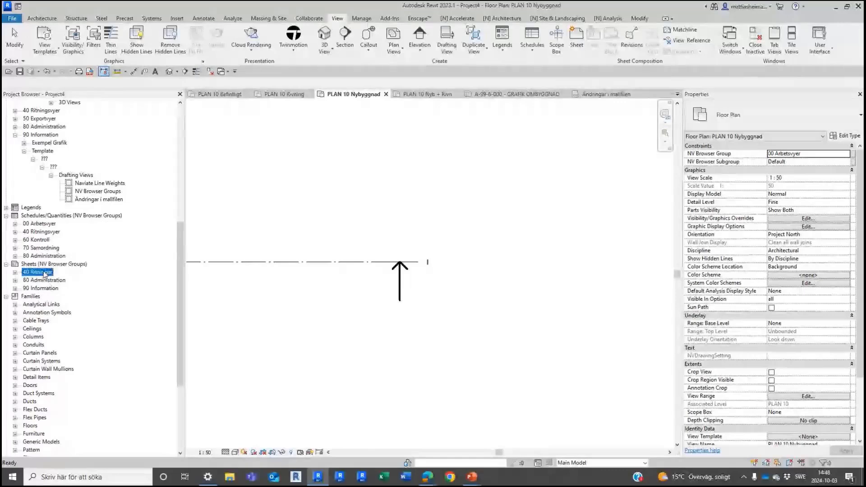
double_click(45, 273)
left_click(93, 281)
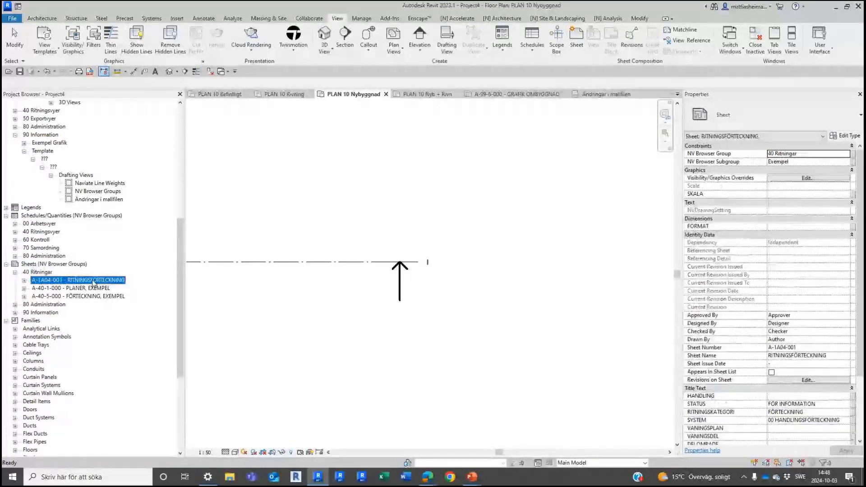
double_click(93, 281)
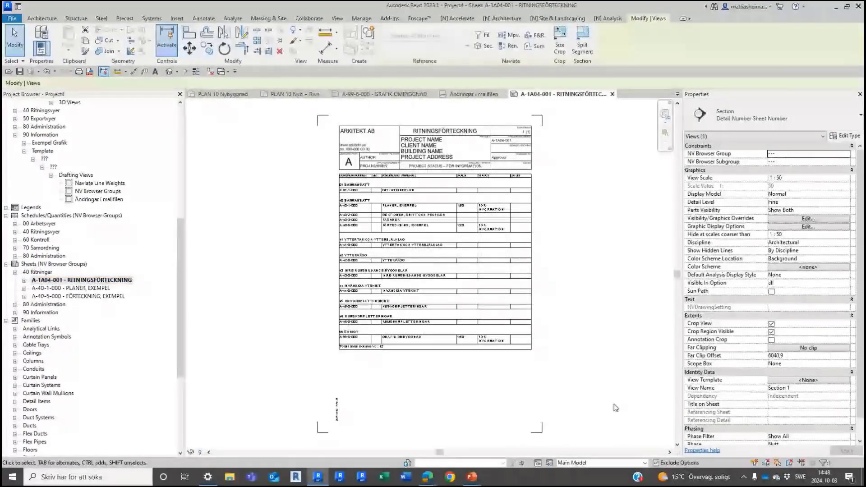
Step: Open sheet A-40-1-000 - PLANER, EXEMPEL and examine its title block
double_click(72, 288)
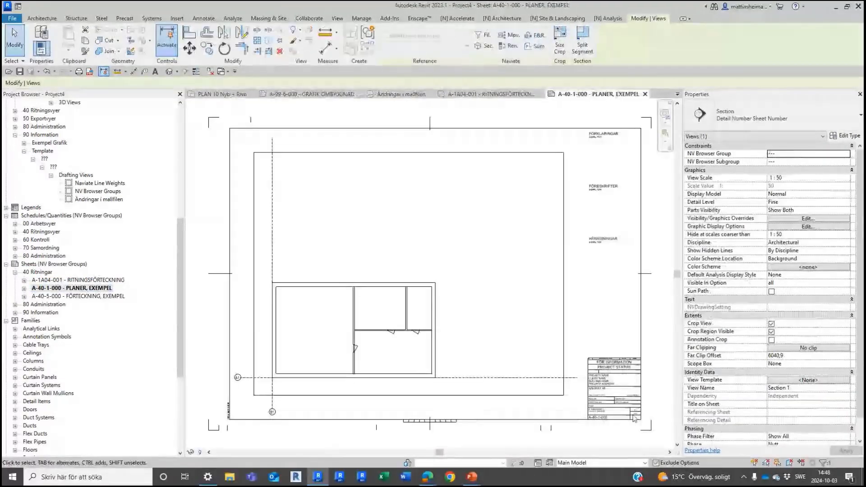
scroll(634, 418, "up", 5)
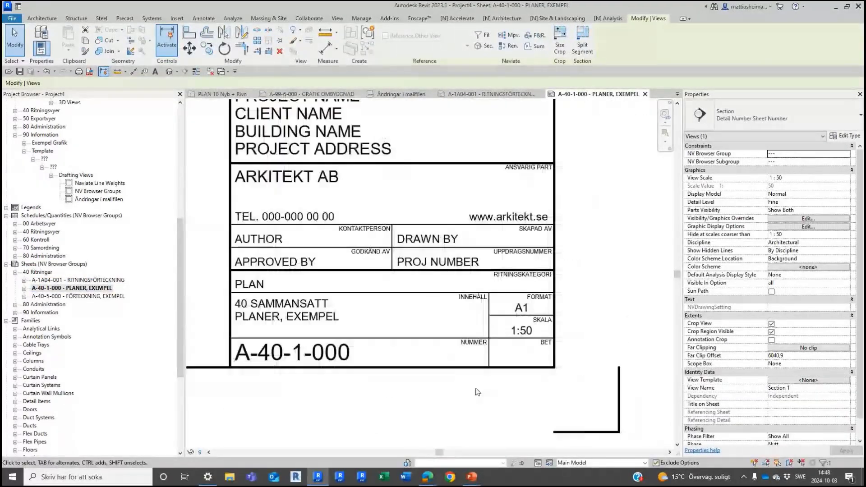
scroll(491, 387, "down", 3)
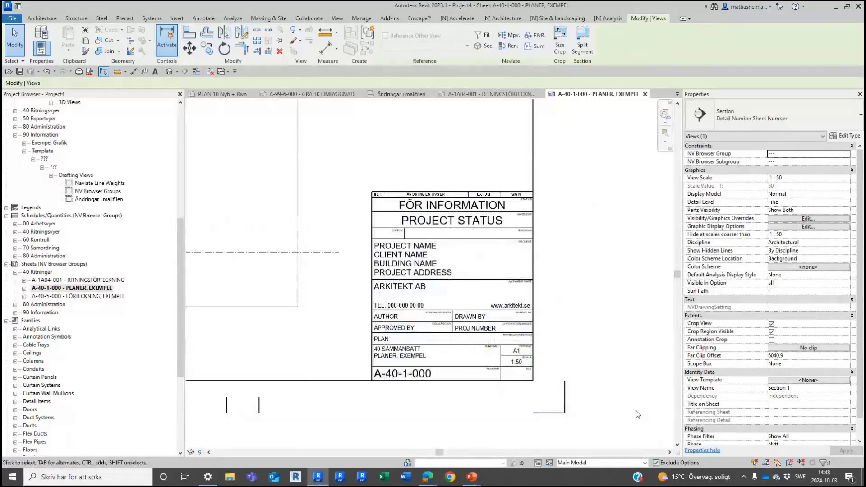
Step: In the PLANER, EXEMPEL sheet's title text properties, set VANINGSPLAN to 10 and VANINGSDEL to 01
left_click(634, 382)
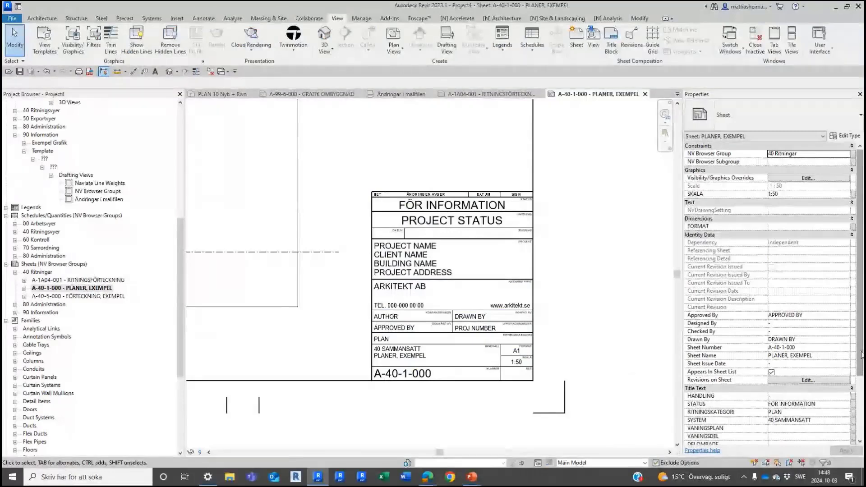
scroll(861, 353, "down", 3)
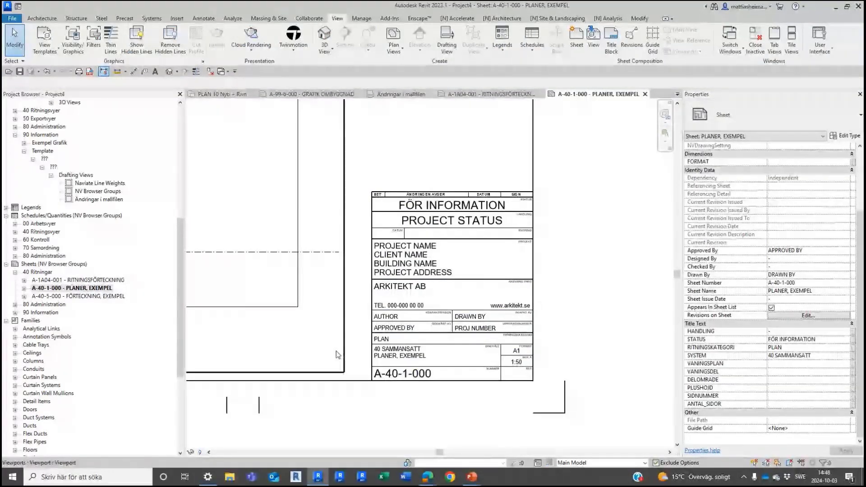
left_click(784, 367)
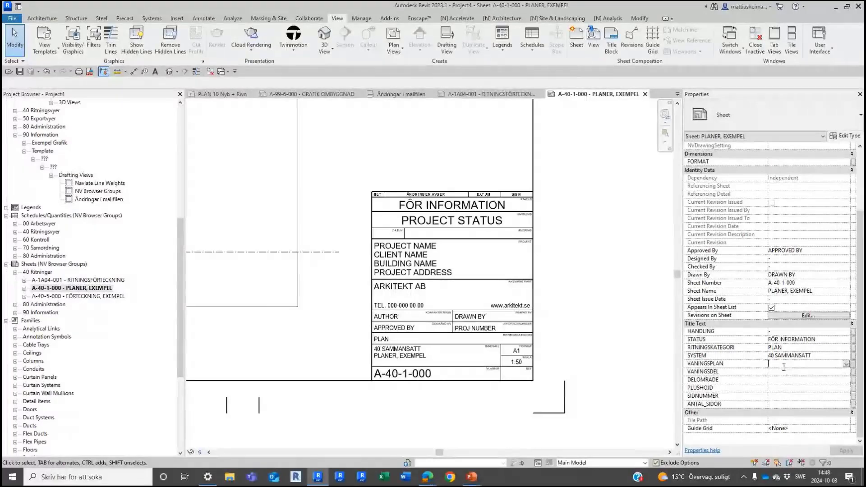
type("10")
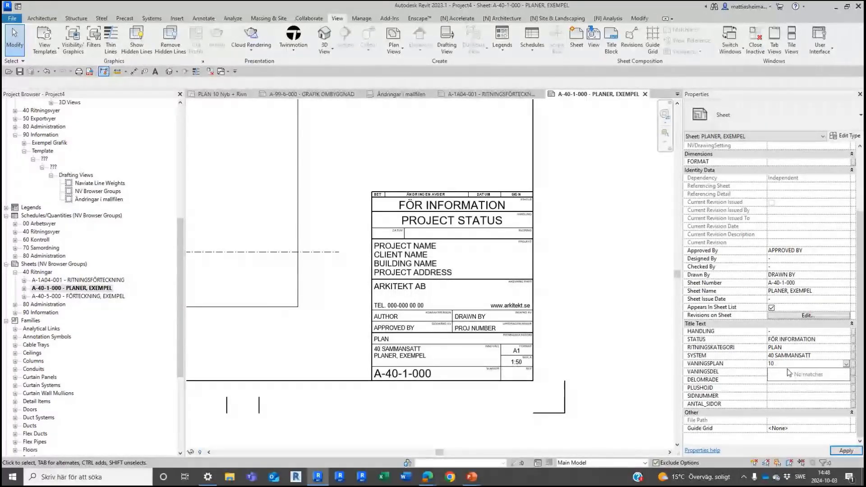
left_click(786, 373)
type("1")
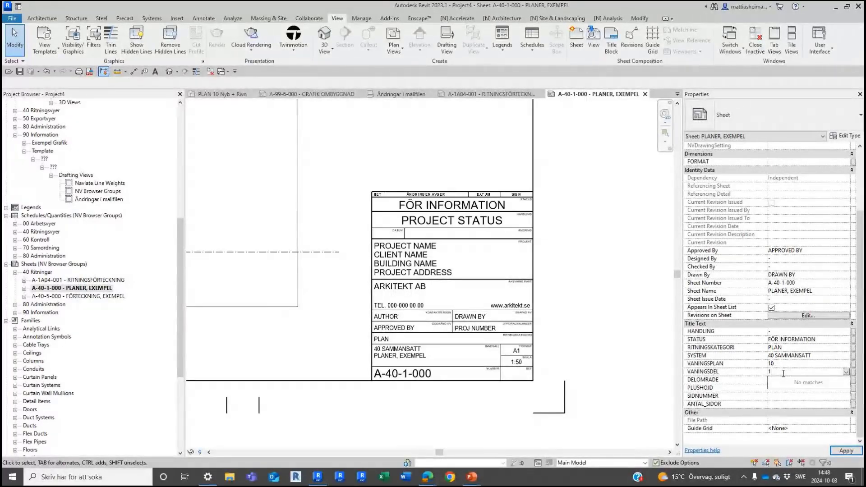
key("BackSpace")
type("01")
key("Return")
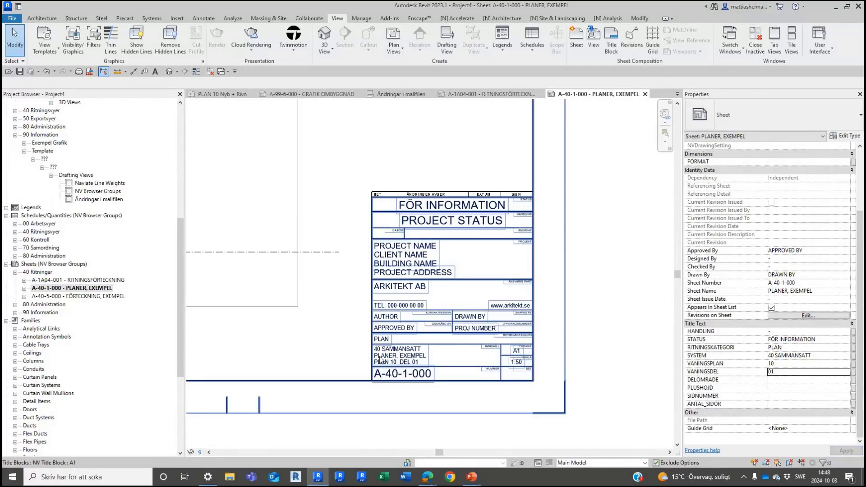
Step: Set the sheet's DELOMRADE to ETAPP 1 and its PLUSHOJD to 0,000
key("Tab")
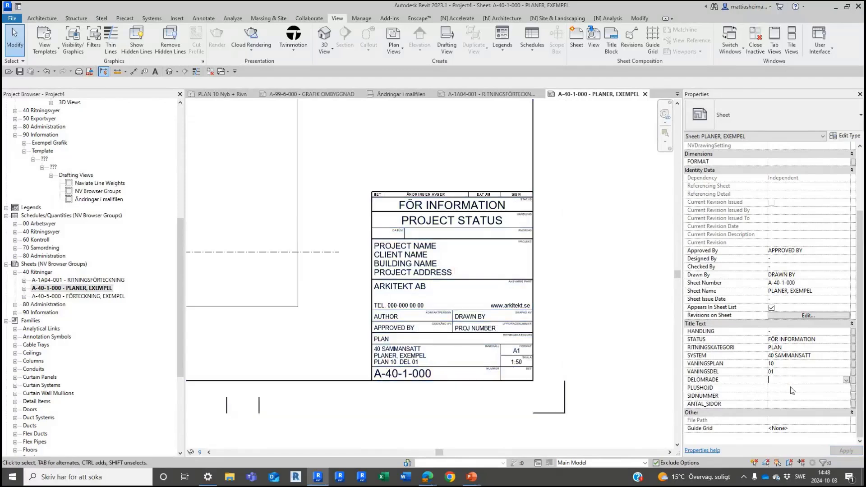
type("ETAPP")
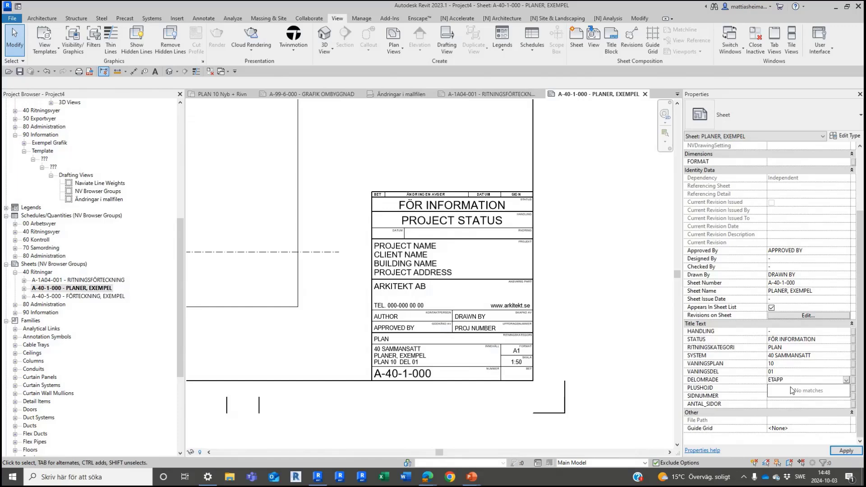
type(" 1")
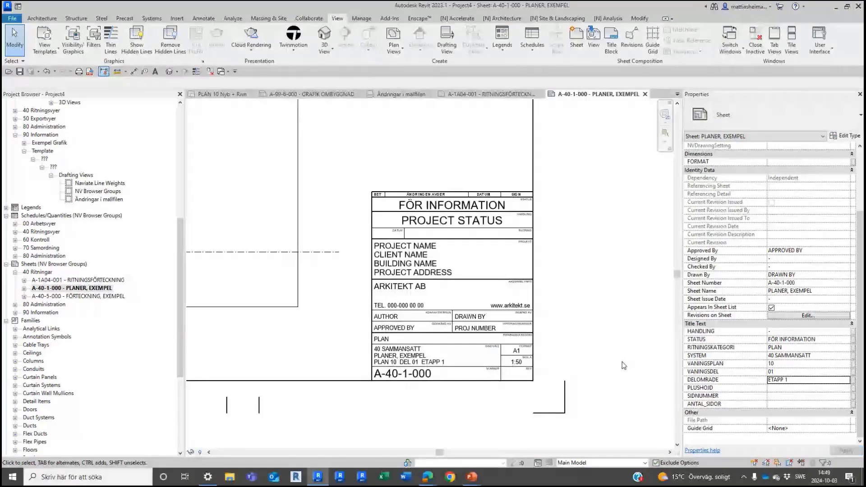
left_click(784, 388)
type("0,")
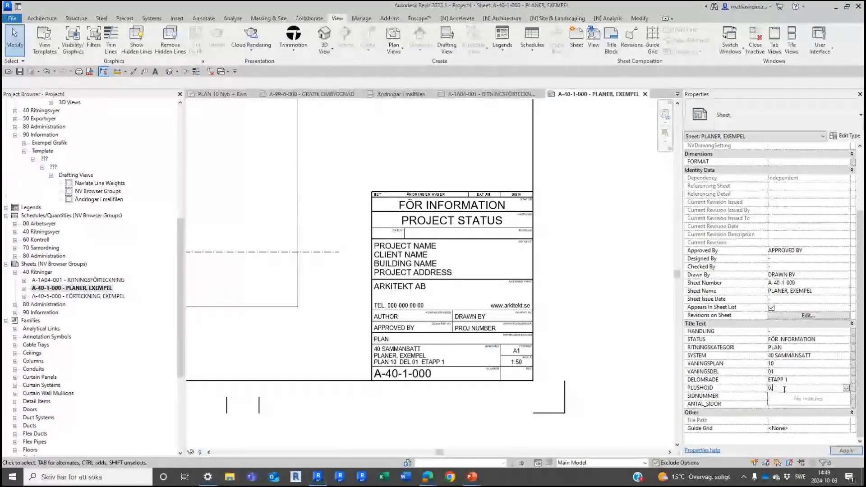
type("000")
key("Return")
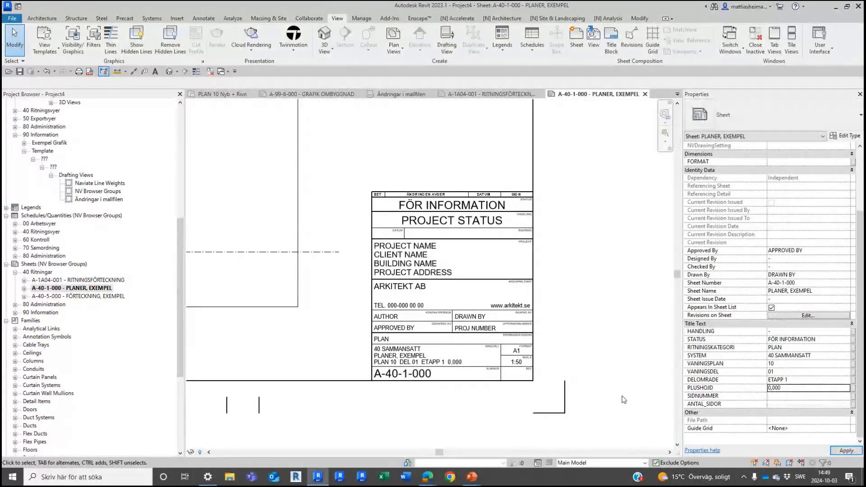
scroll(417, 374, "up", 1)
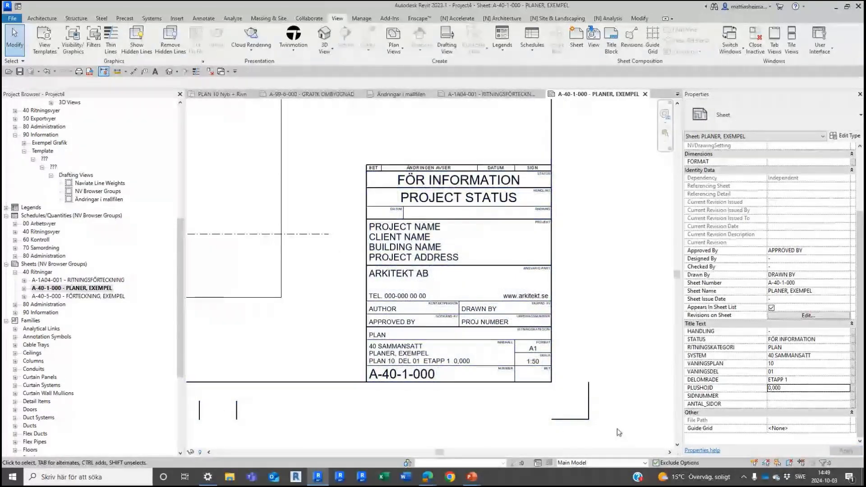
Step: Examine the parameters, prefixes and values behind the title block's content label, leaving them as they are
left_click(421, 361)
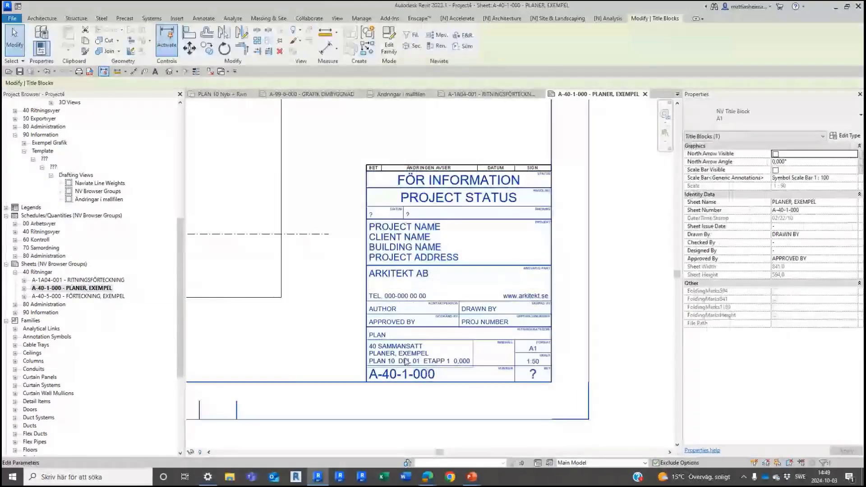
left_click(406, 361)
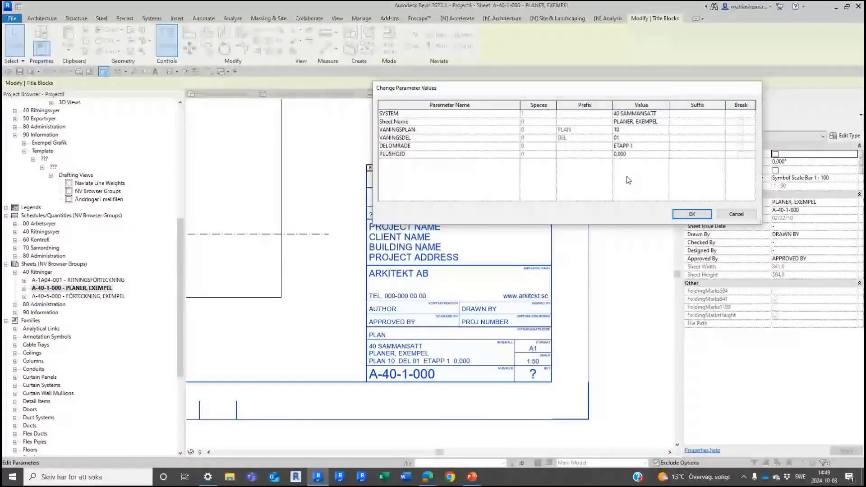
left_click(694, 209)
left_click(737, 214)
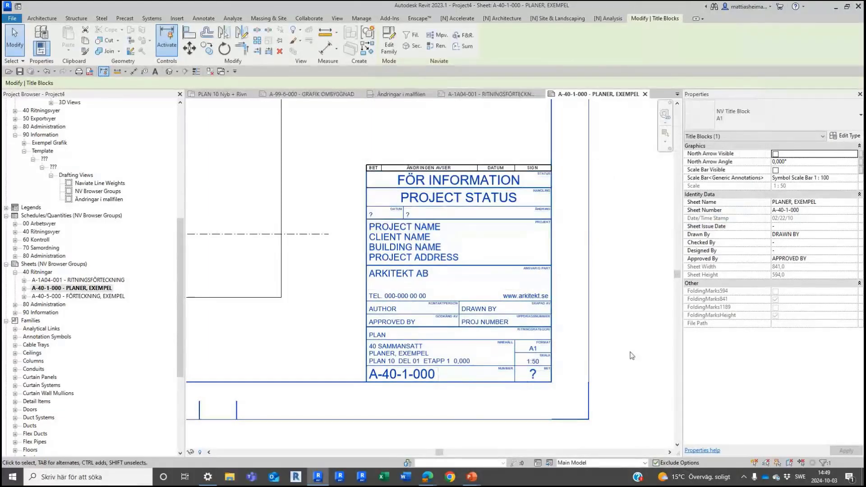
left_click(632, 355)
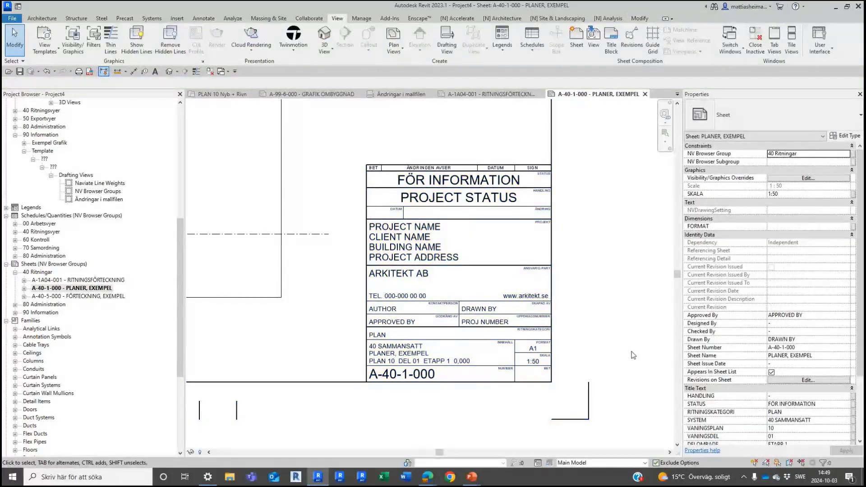
Step: Switch the sheet's title block to BEAst_Ritningsblankett A1 and inspect how its fields are filled in
left_click(589, 402)
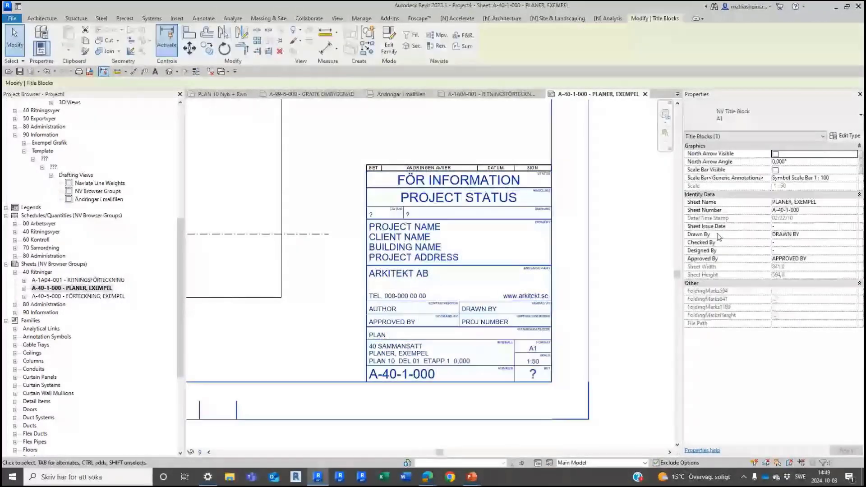
left_click(757, 120)
scroll(856, 218, "up", 5)
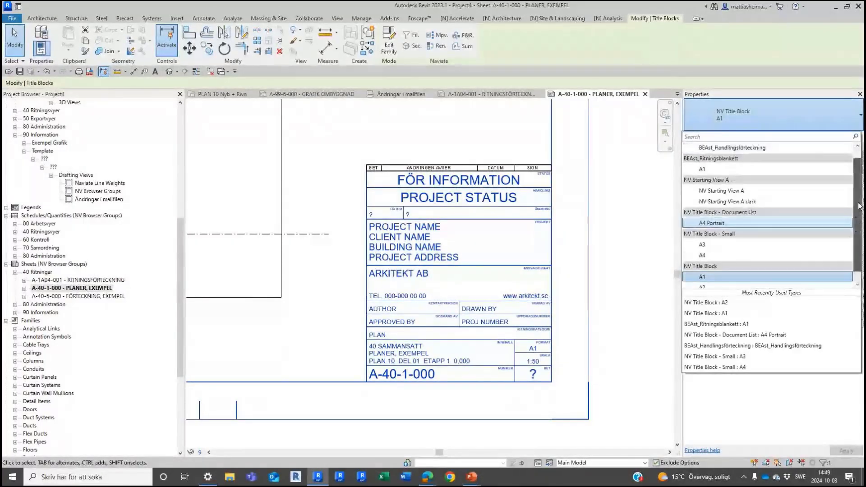
left_click(725, 179)
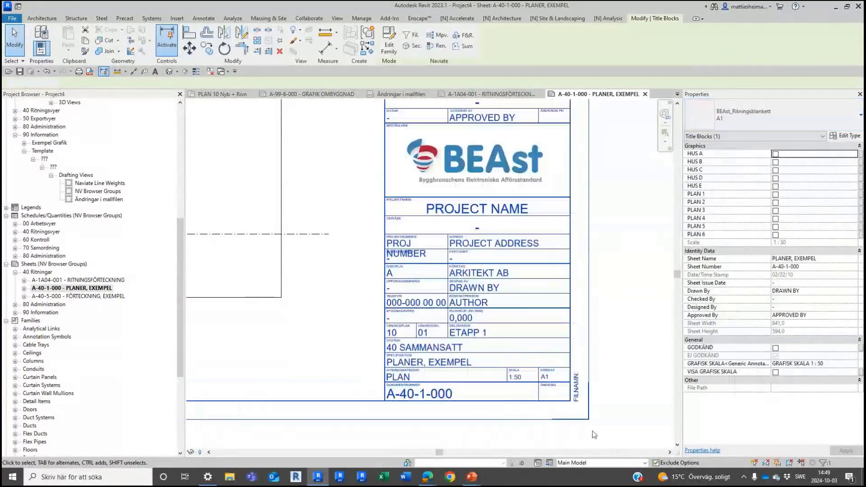
scroll(446, 379, "up", 4)
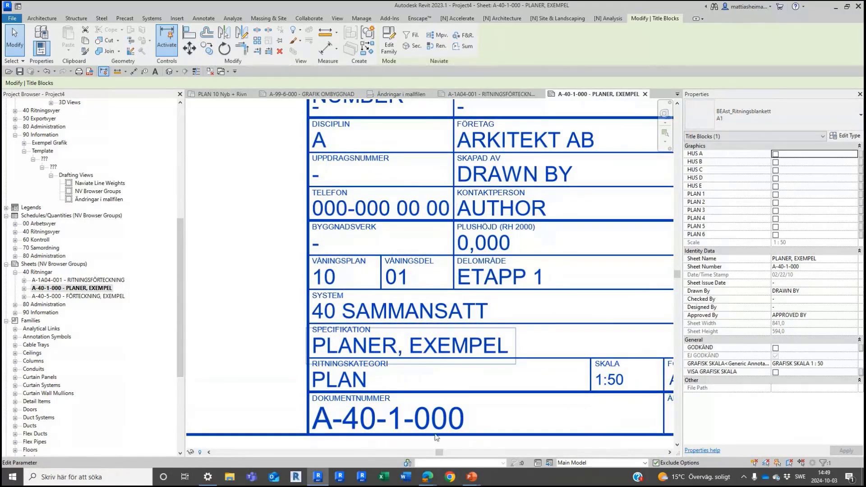
scroll(459, 354, "down", 2)
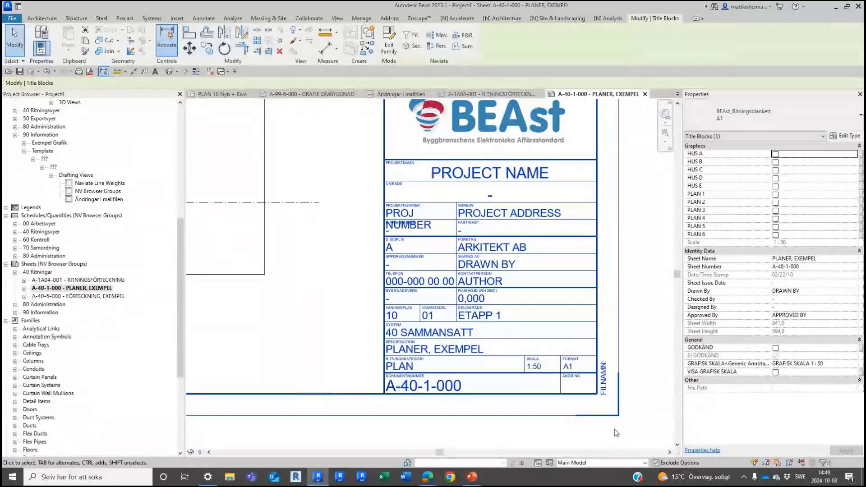
left_click(632, 426)
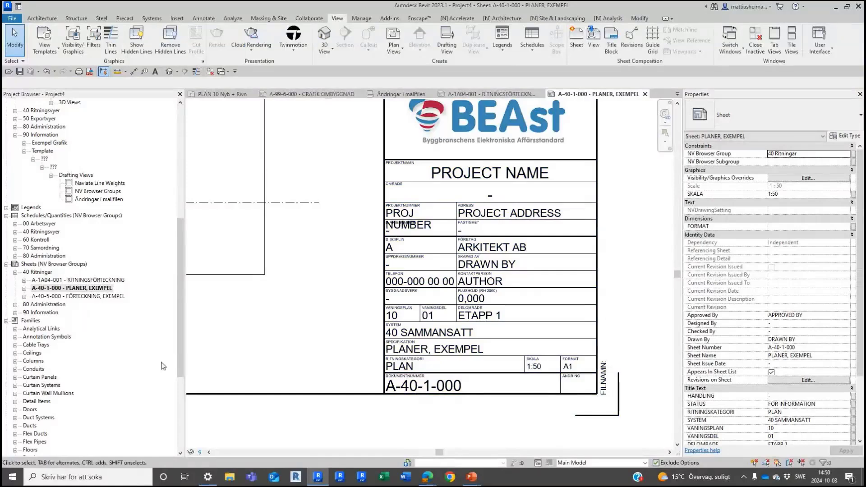
Step: Return to the drawing list sheet A-1A04-001 and examine the list entry for sheet A-40-1-000
double_click(94, 280)
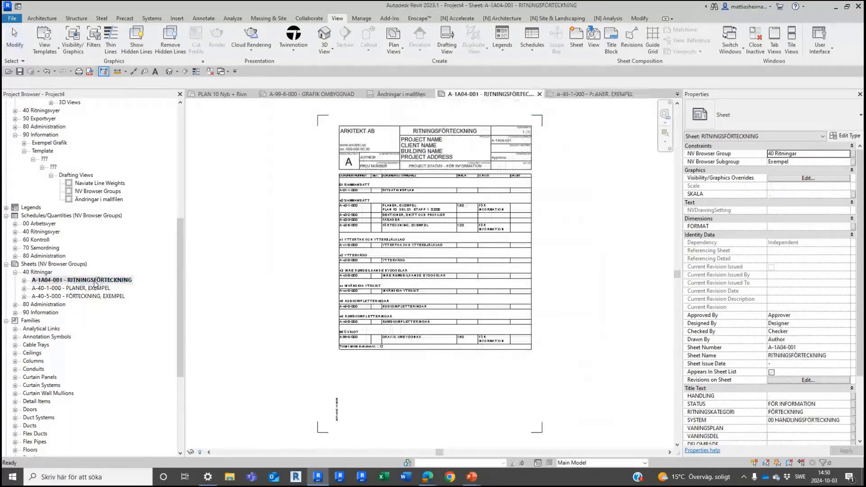
scroll(415, 126, "up", 4)
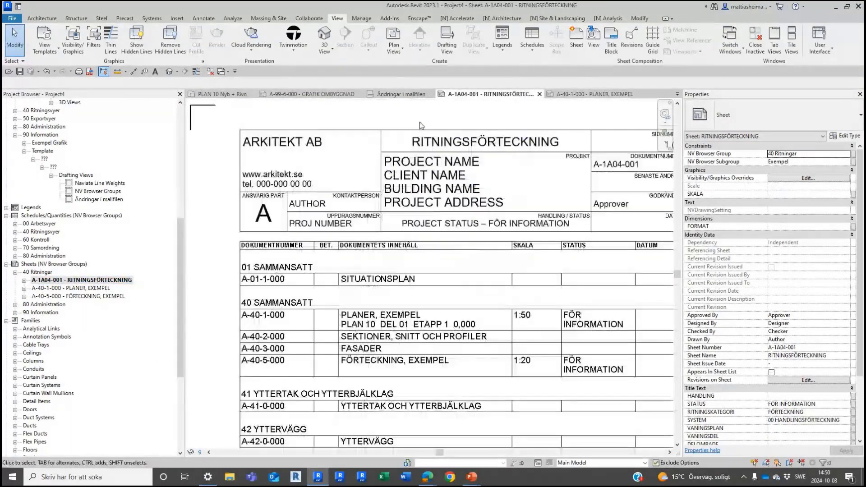